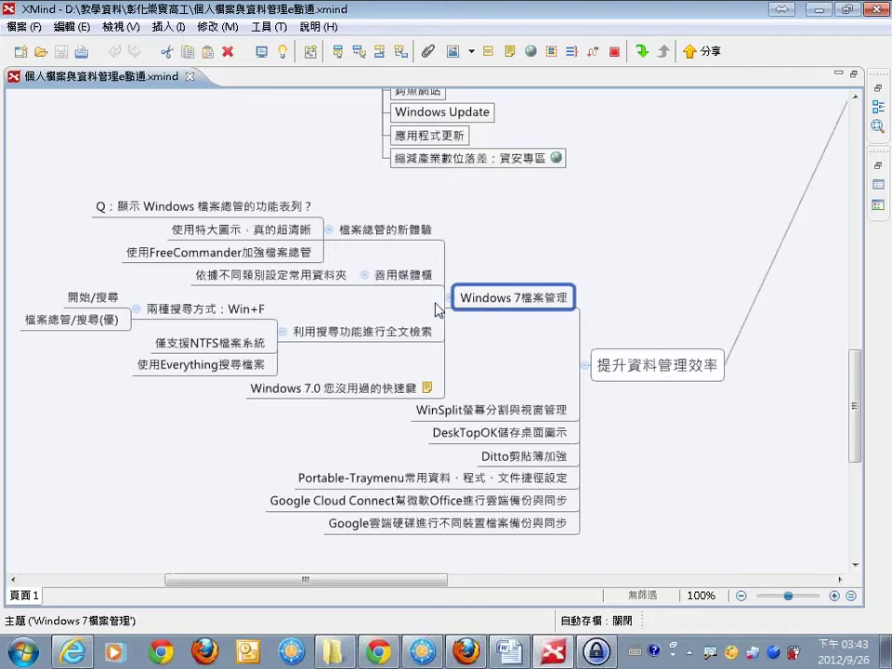
# Select the topic "Q：顯示 Windows 檔案總管的功能表列？" in the XMind mind map.
pyautogui.click(332, 650)
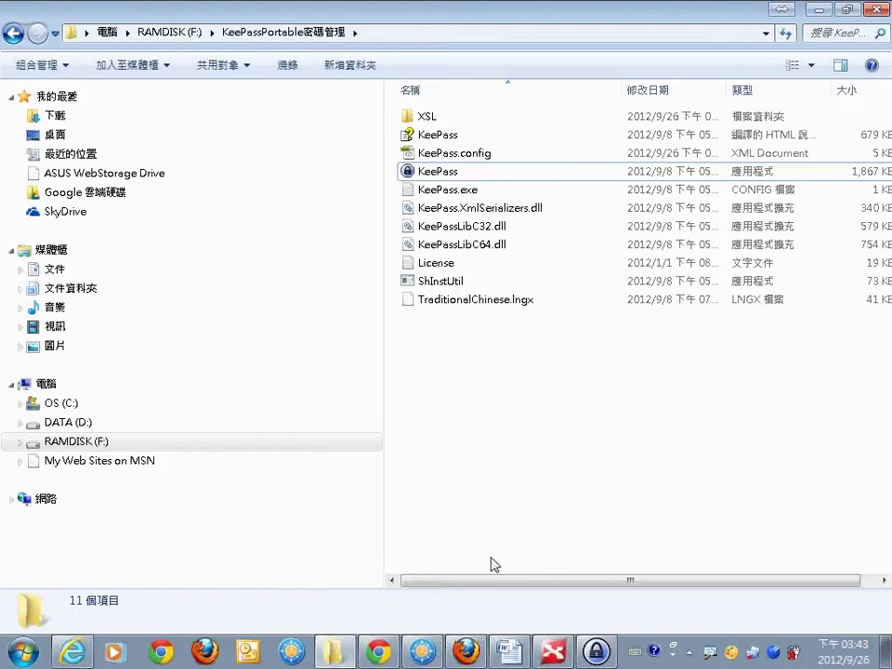
pyautogui.click(555, 651)
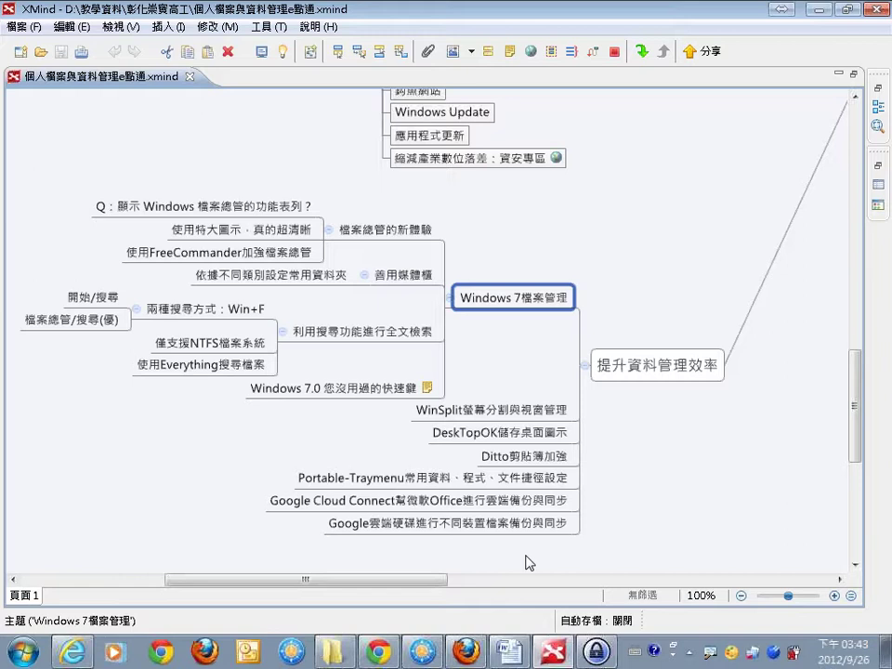
pyautogui.click(288, 220)
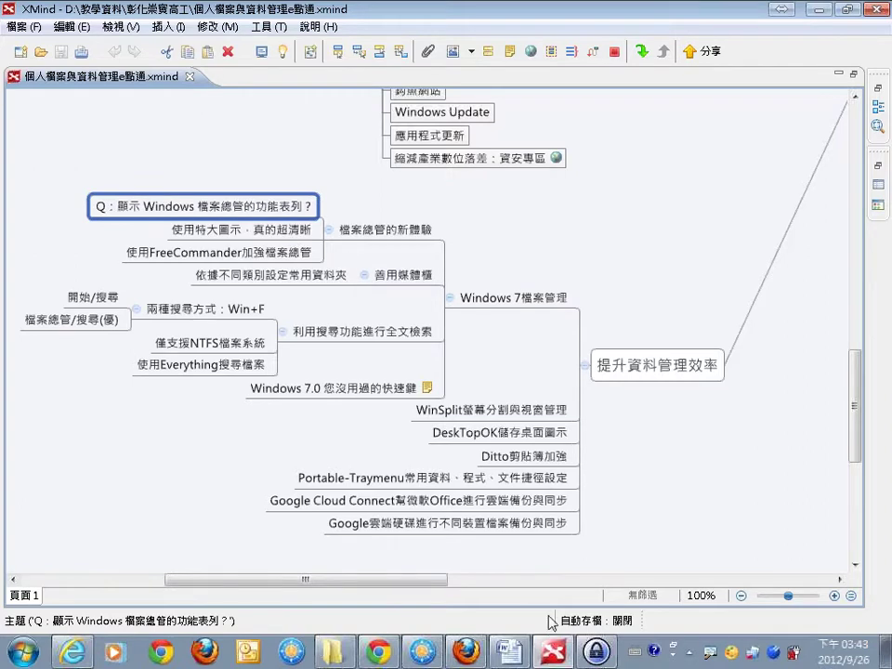
# Switch to Windows Explorer and enable 顯示所有資料夾 and 自動展開到目前資料夾 in the folder options.
pyautogui.click(332, 652)
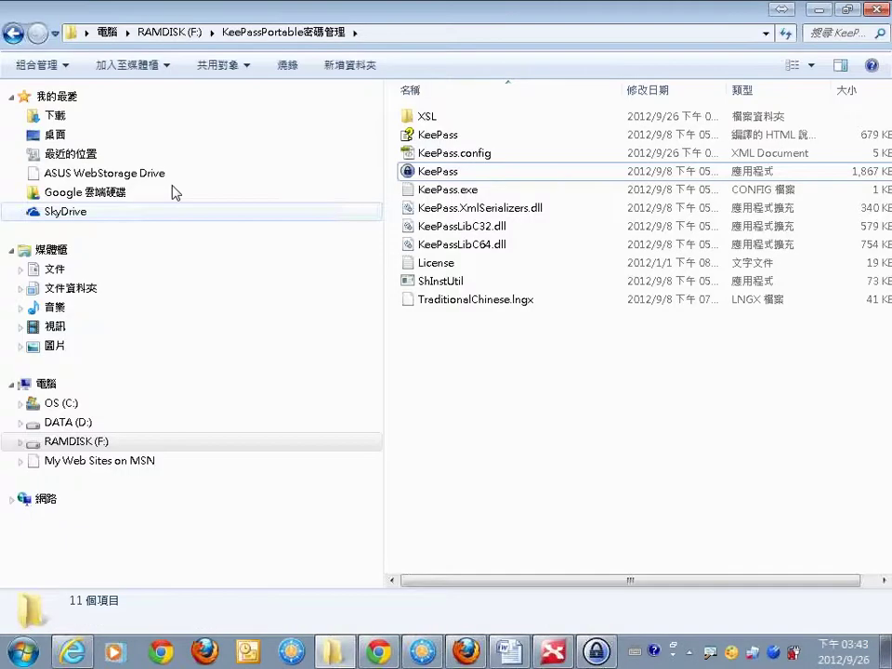
pyautogui.click(73, 65)
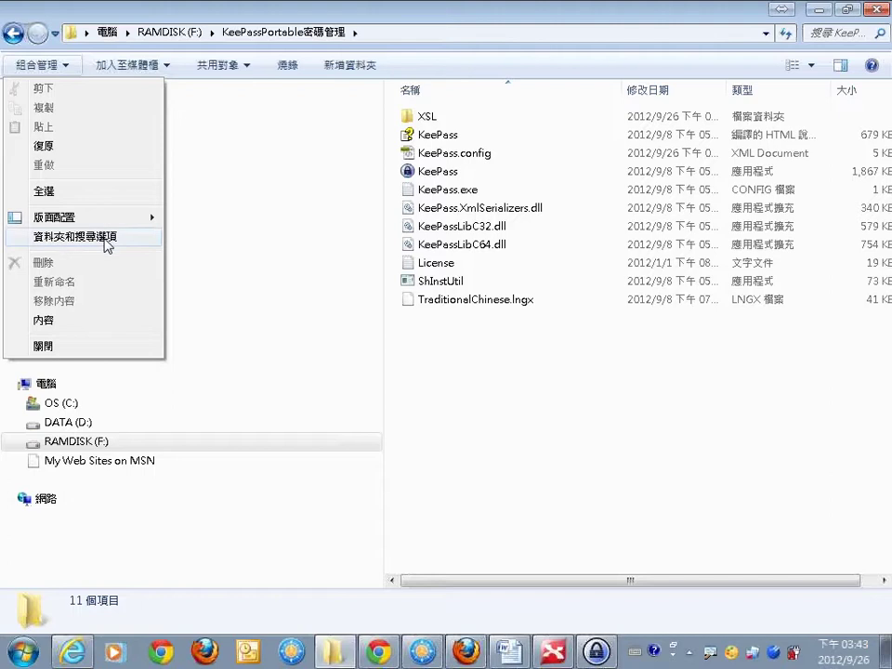
pyautogui.click(107, 238)
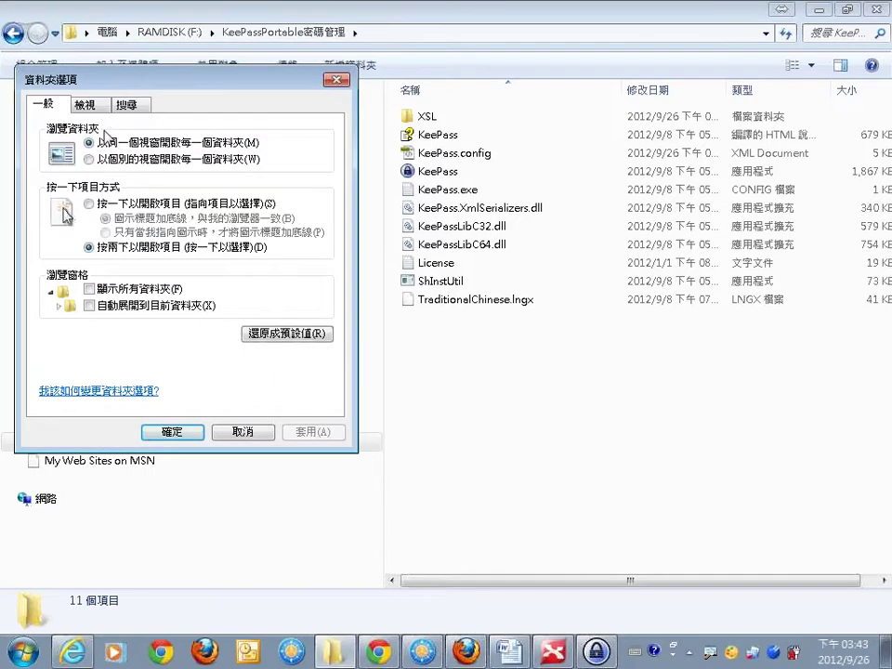
pyautogui.click(89, 289)
pyautogui.click(90, 306)
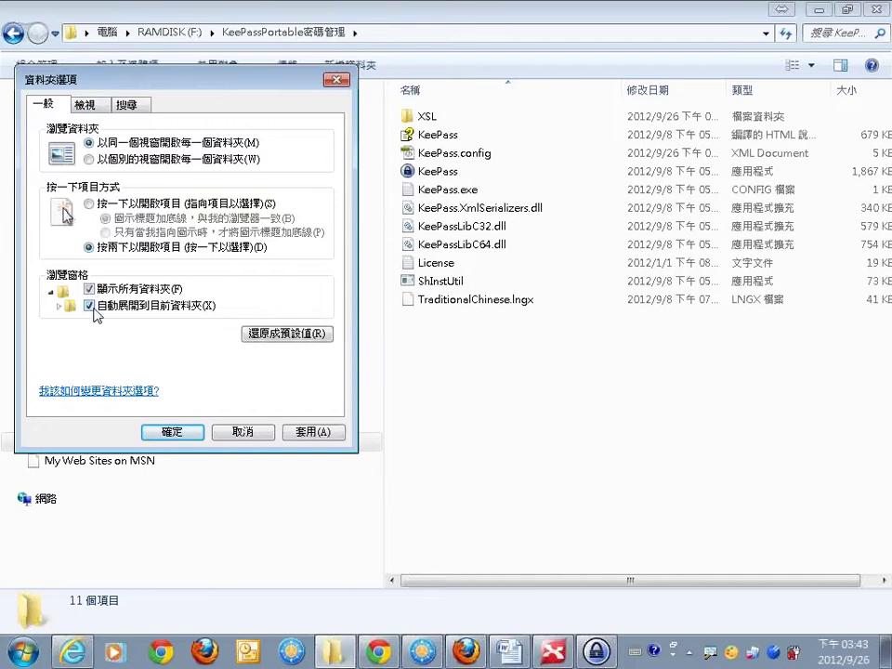
pyautogui.click(182, 435)
# Collapse the user's personal folder in the folder tree and open the RAMDISK (F:) drive.
pyautogui.click(207, 436)
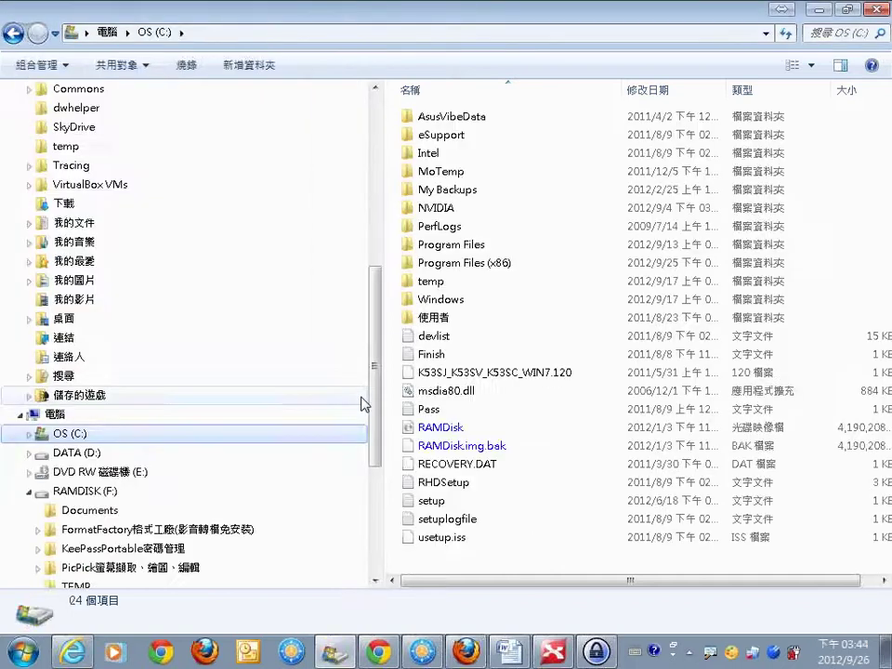
pyautogui.scroll(7, 371, 197)
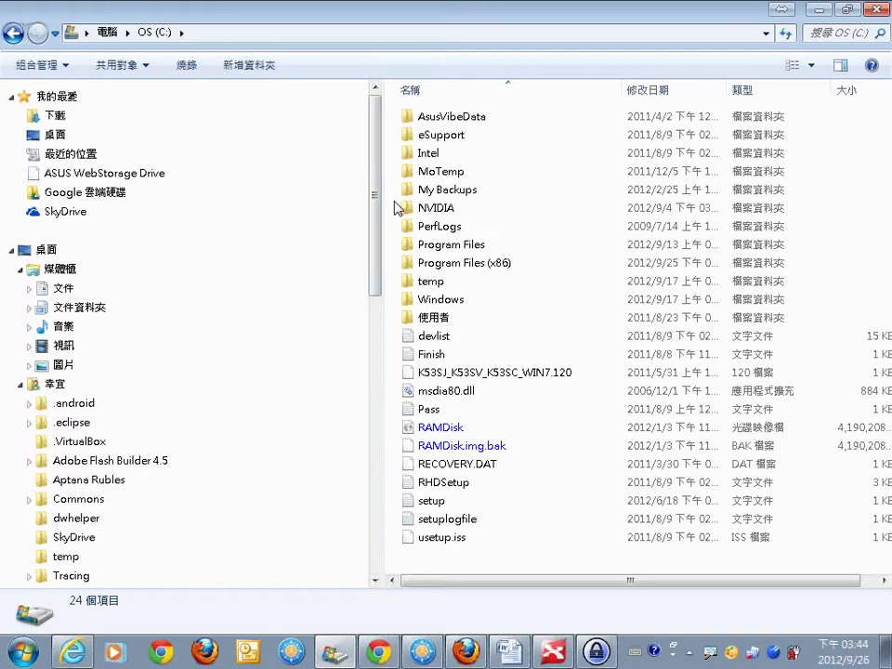
pyautogui.moveTo(381, 170); pyautogui.dragTo(384, 281)
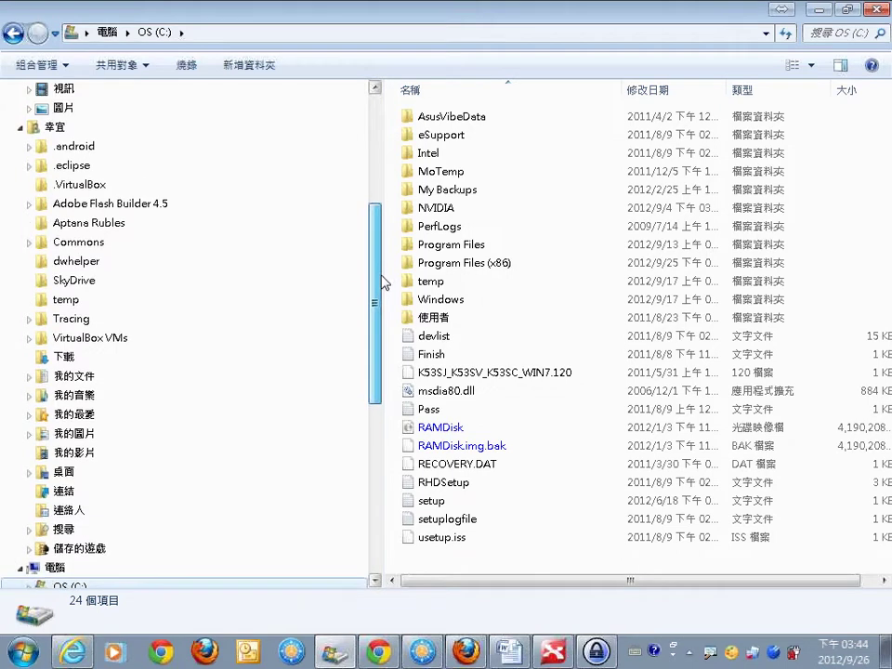
pyautogui.click(20, 127)
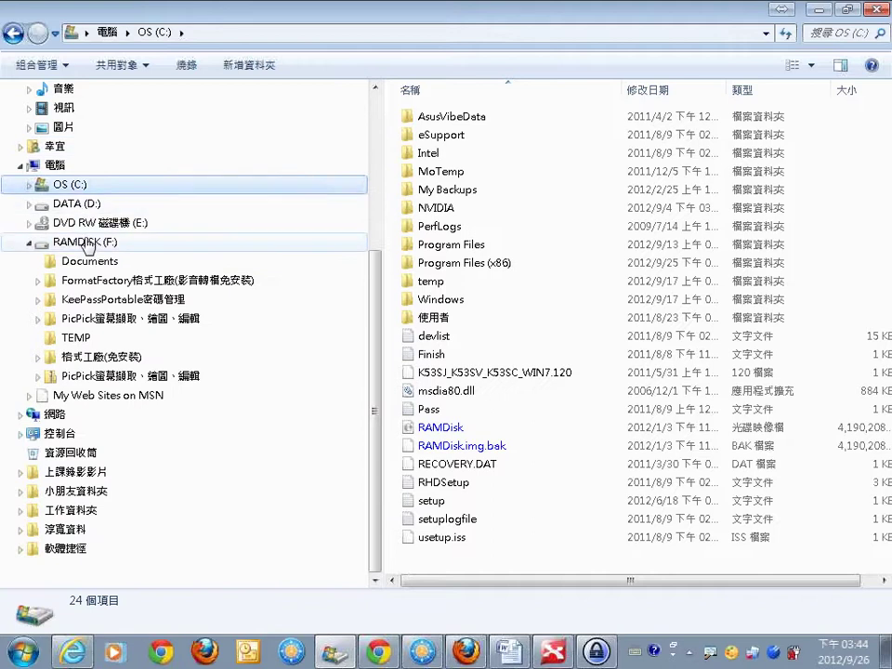
pyautogui.click(75, 242)
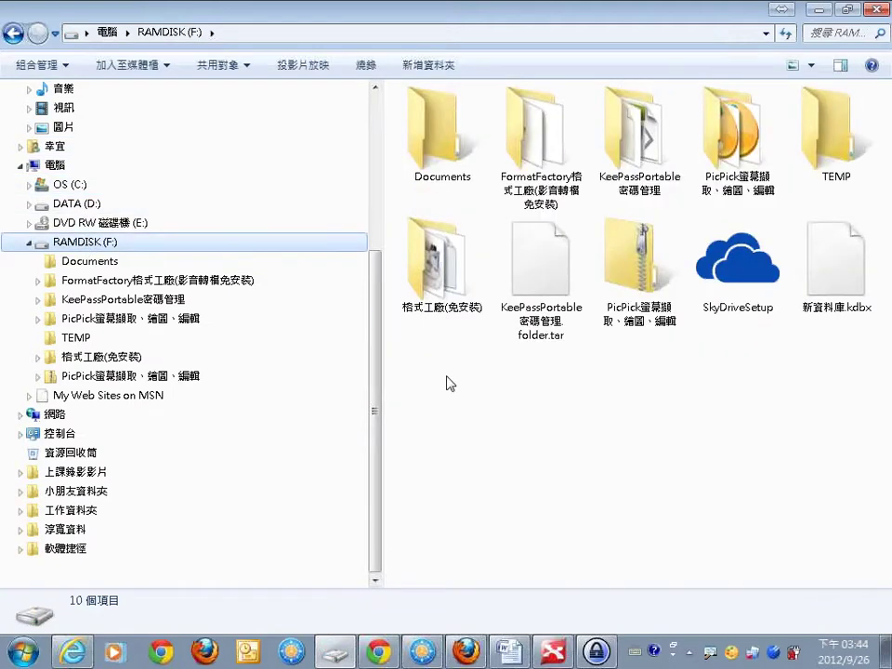
# Turn on the menu bar (功能表列) in the Explorer window layout and review the layout options.
pyautogui.click(65, 66)
pyautogui.moveTo(79, 218)
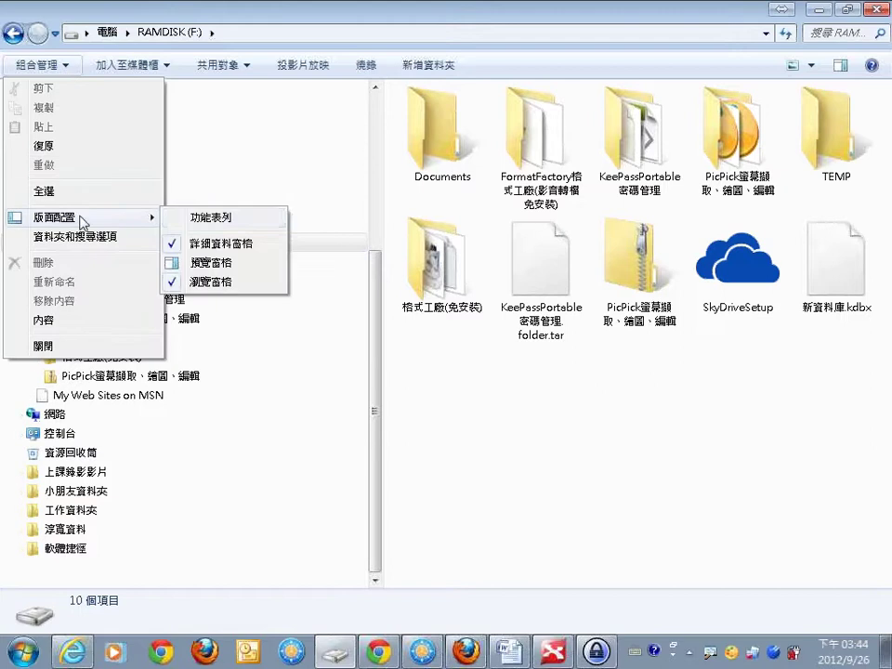
pyautogui.click(183, 220)
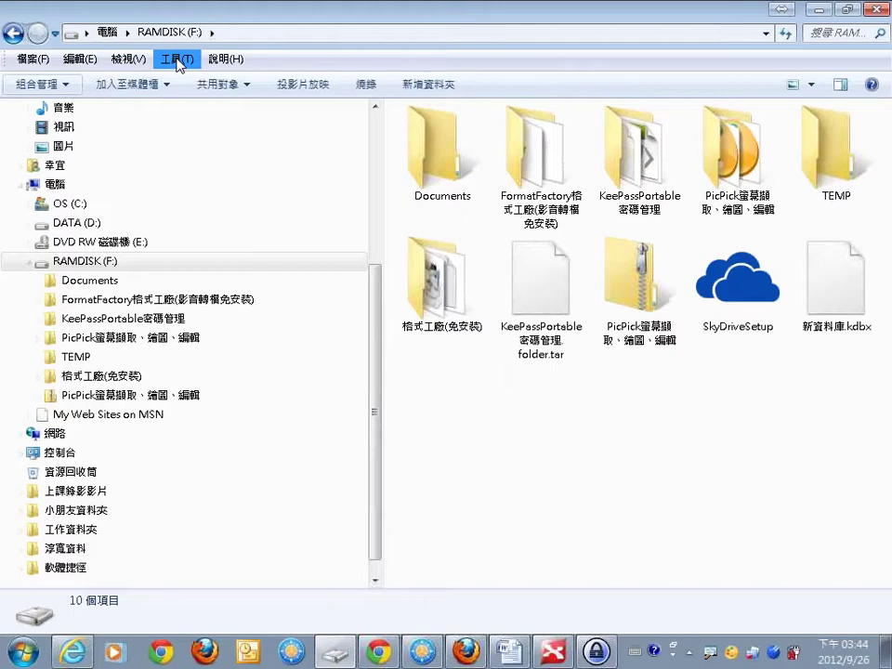
pyautogui.click(52, 88)
pyautogui.moveTo(84, 239)
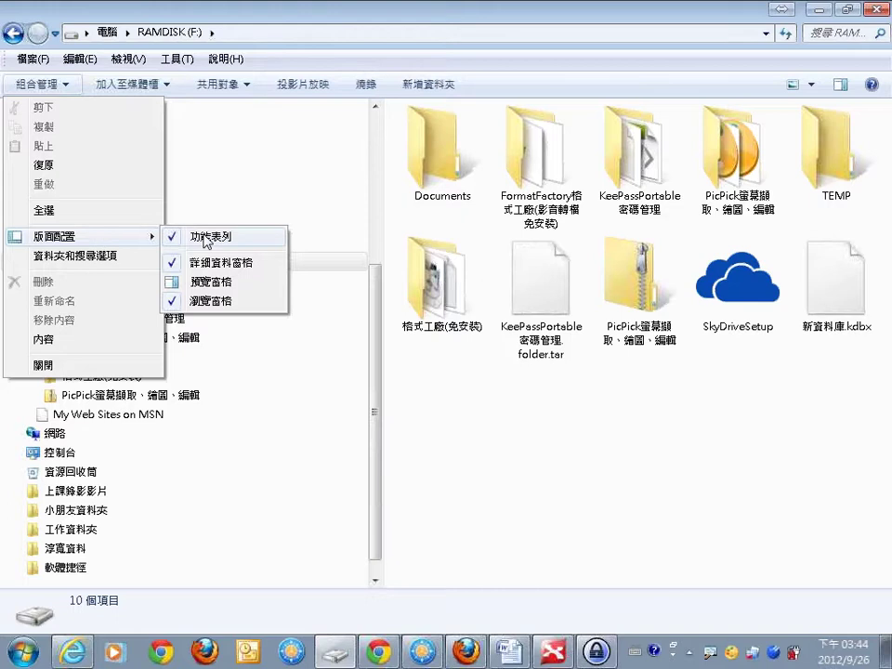
pyautogui.click(613, 466)
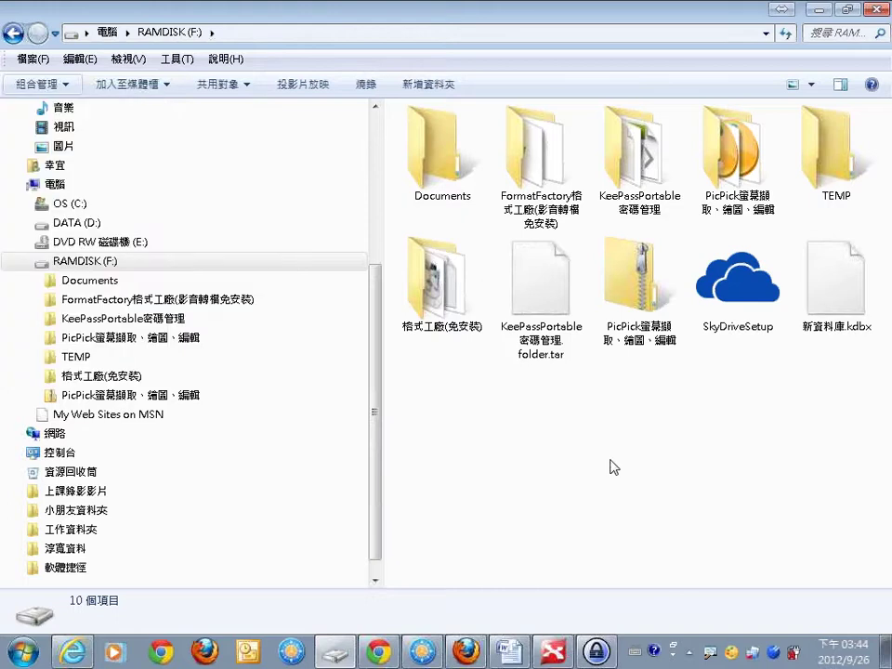
# Select the topic "使用特大圖示，真的超清晰" in the XMind mind map and return to Windows Explorer.
pyautogui.click(555, 654)
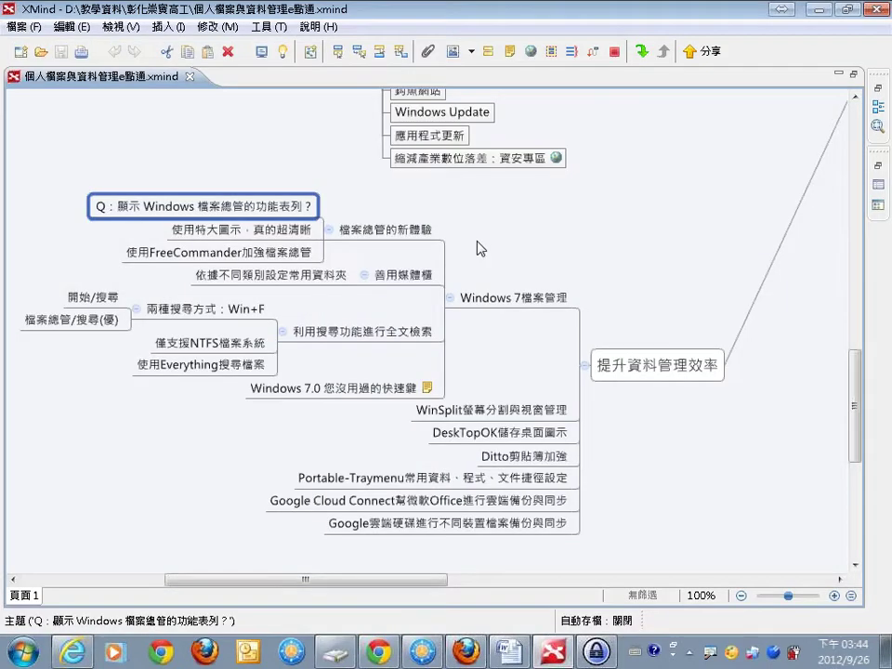
pyautogui.click(282, 233)
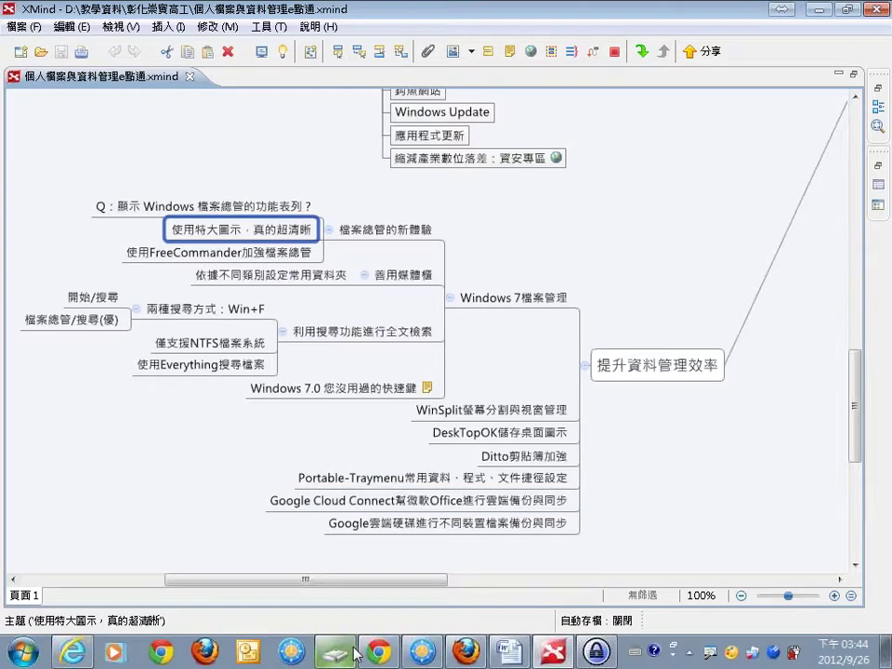
pyautogui.hotkey('alt', 'Tab')
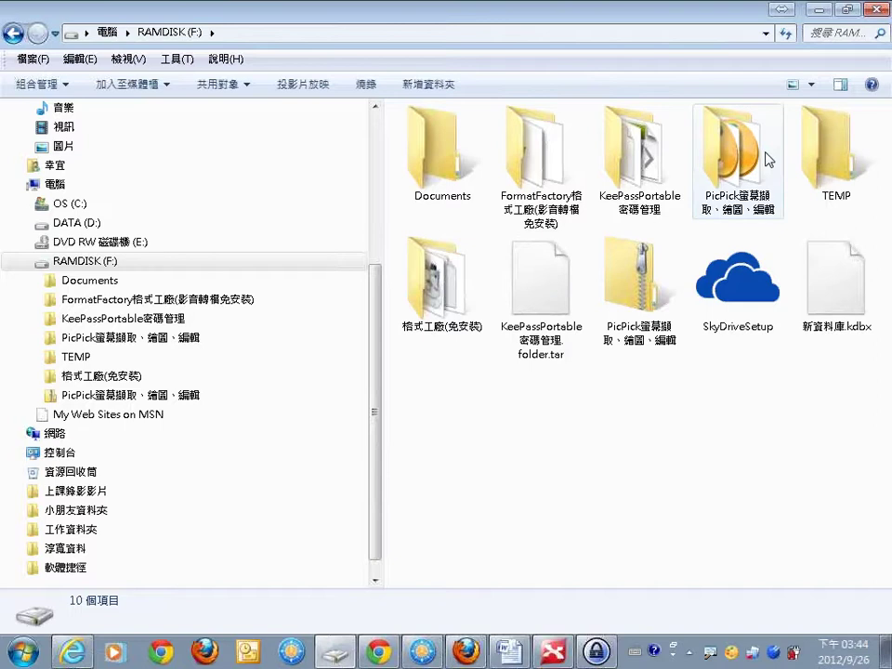
# Change the RAMDISK (F:) view to medium icons, to details, and finally to extra large icons (特大圖示).
pyautogui.click(812, 86)
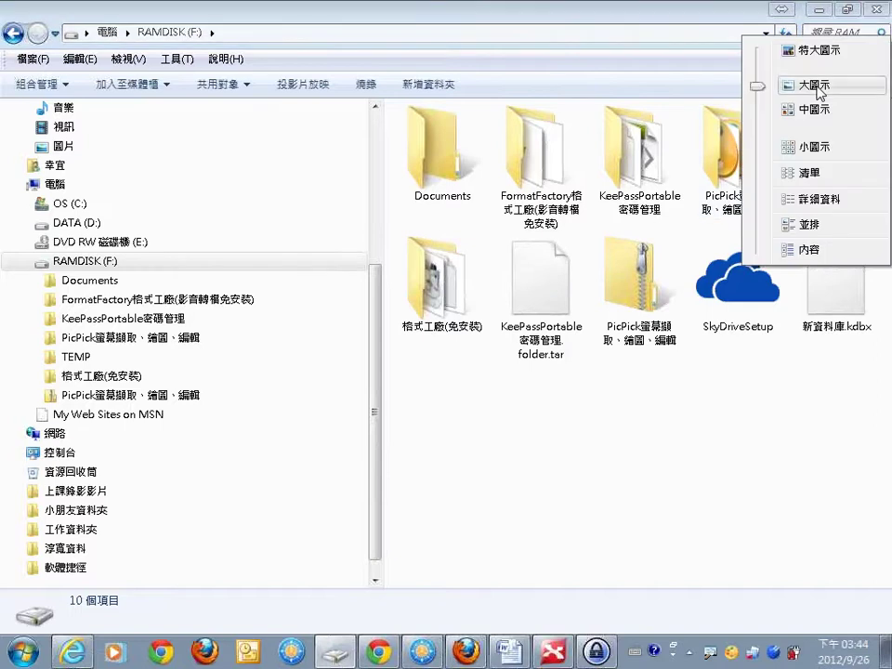
pyautogui.click(816, 110)
pyautogui.click(811, 85)
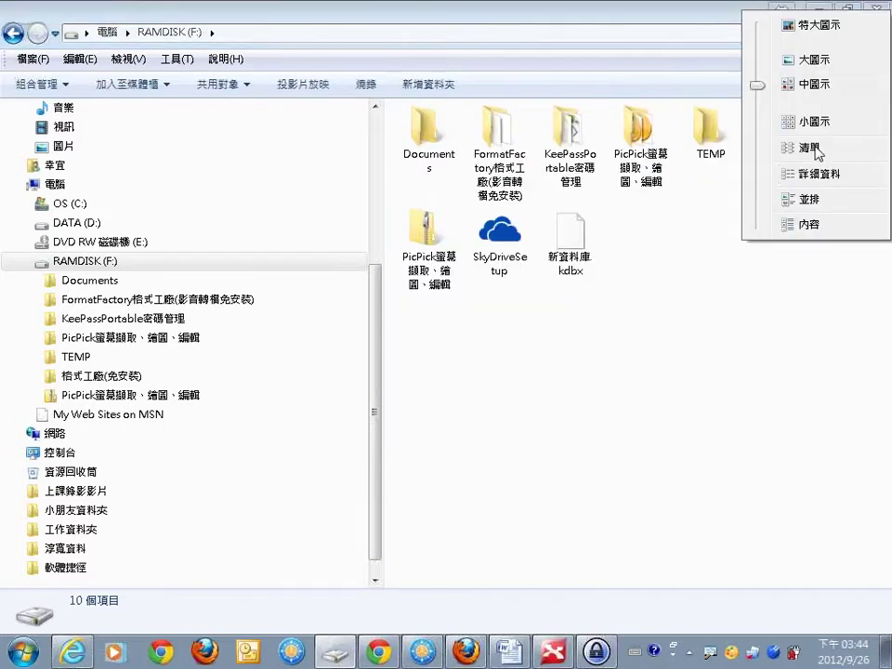
pyautogui.click(814, 174)
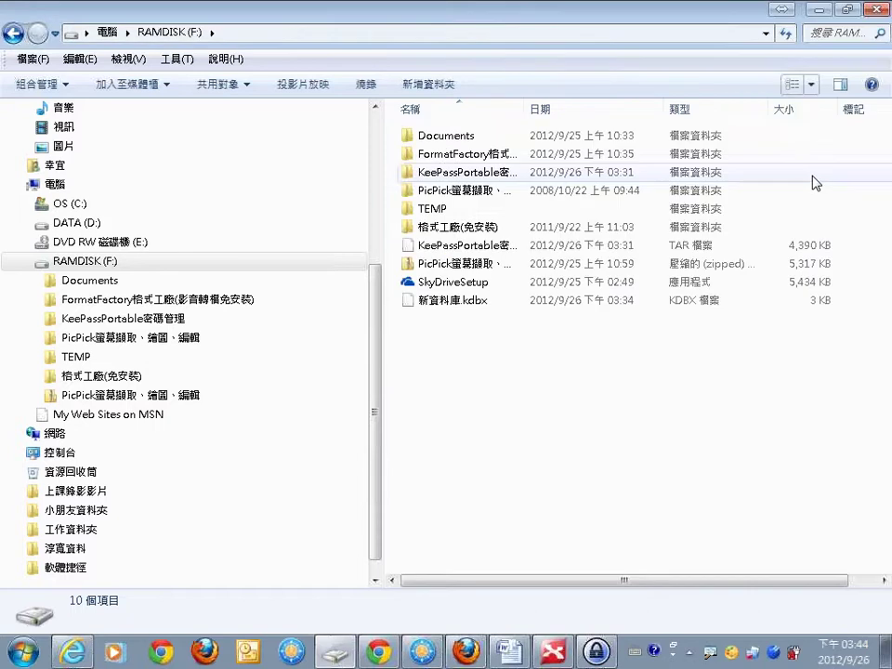
pyautogui.click(813, 84)
pyautogui.click(812, 23)
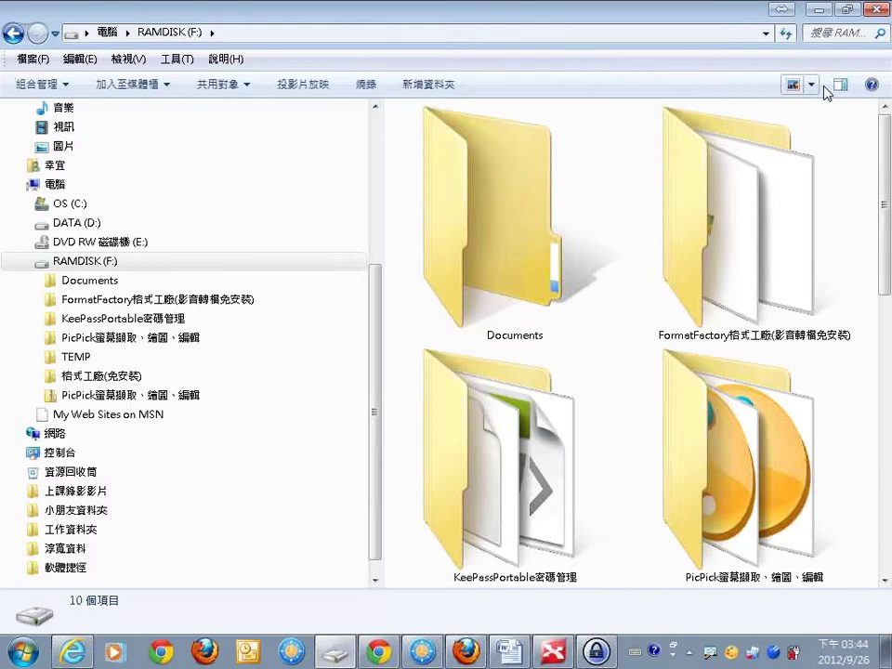
pyautogui.click(41, 84)
pyautogui.press('Escape')
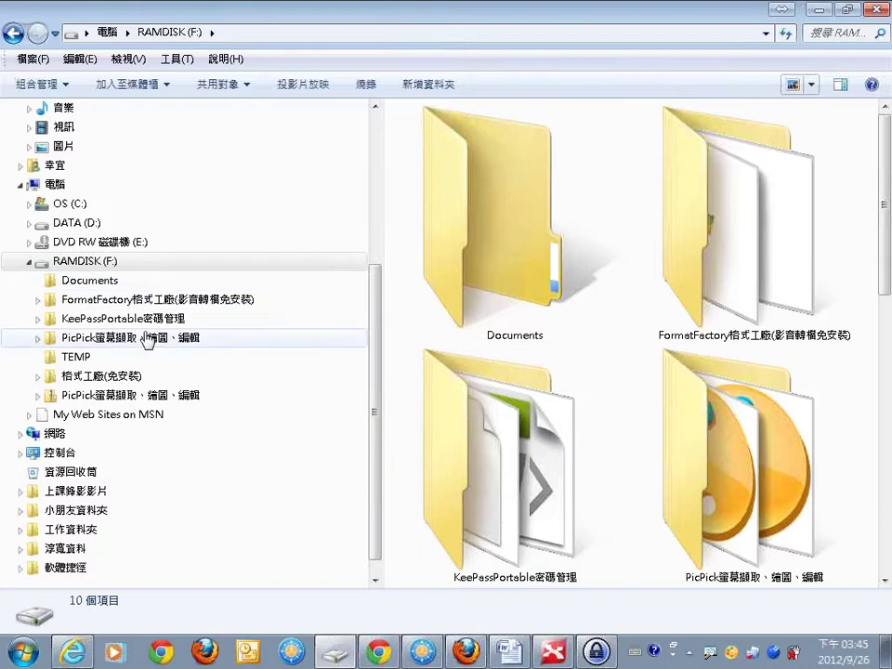
# On DATA (D:), open the folder 教學資料 > 新竹高商 > PhotoCap練習圖檔 > PhotoCap練習圖檔-new.
pyautogui.click(65, 226)
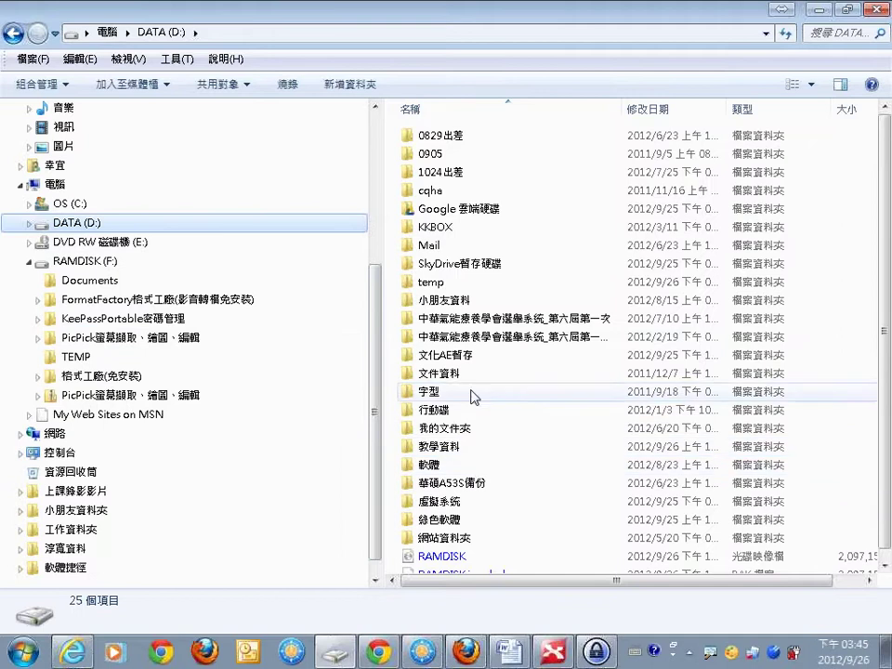
pyautogui.doubleClick(454, 448)
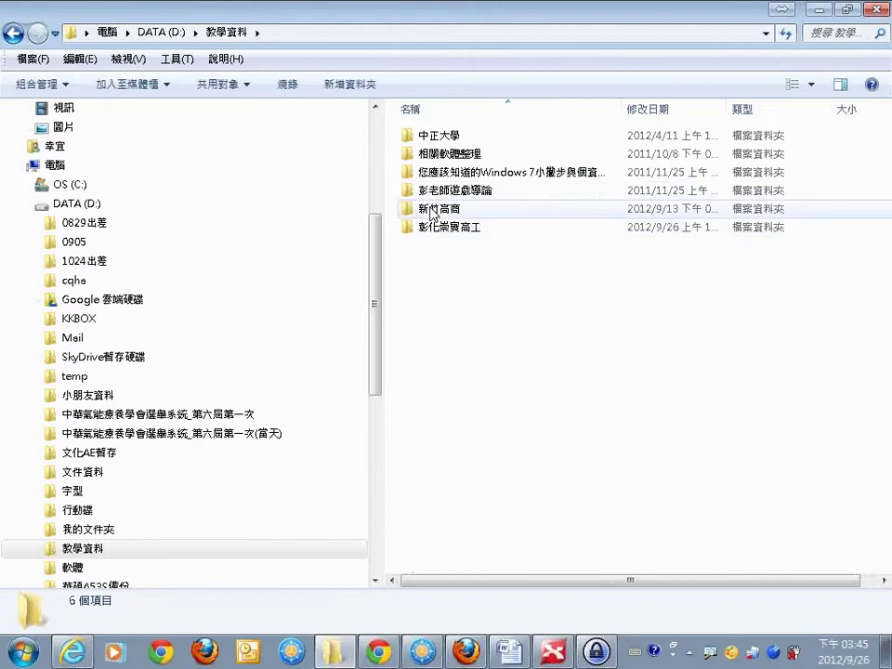
pyautogui.doubleClick(430, 210)
pyautogui.doubleClick(450, 140)
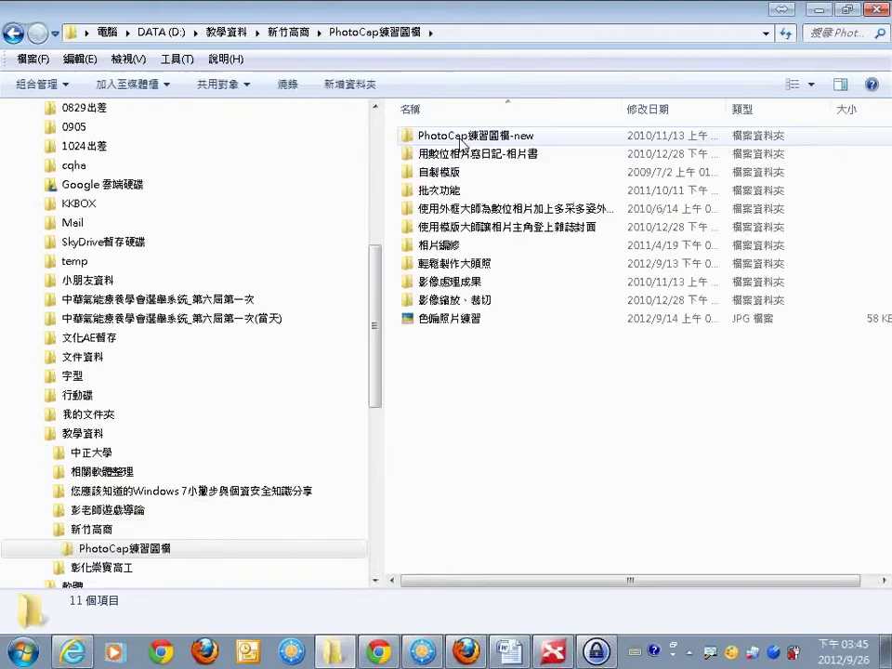
pyautogui.doubleClick(461, 140)
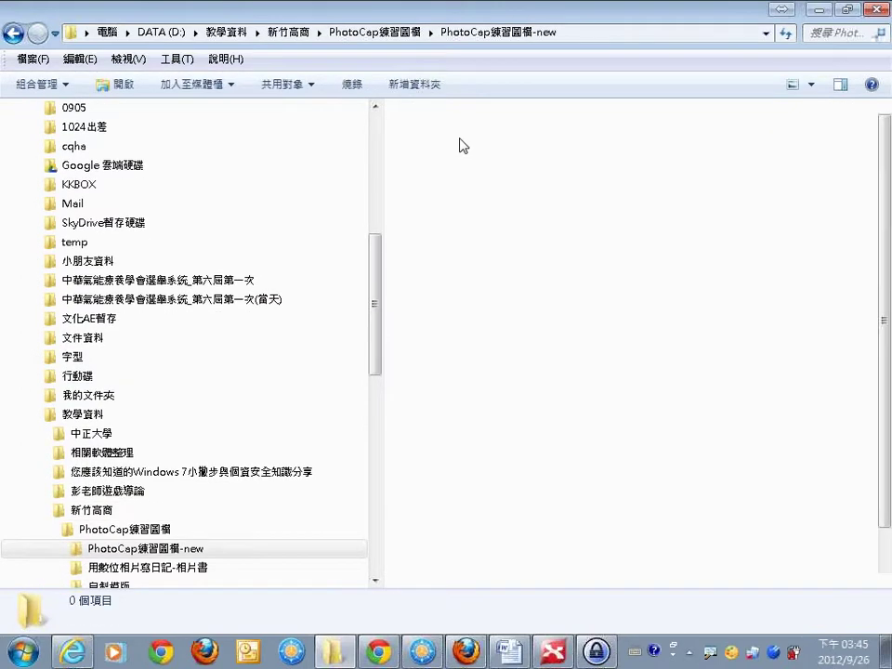
# View the folder's photos as extra large icons (特大圖示) and return the view to large icons.
pyautogui.click(811, 84)
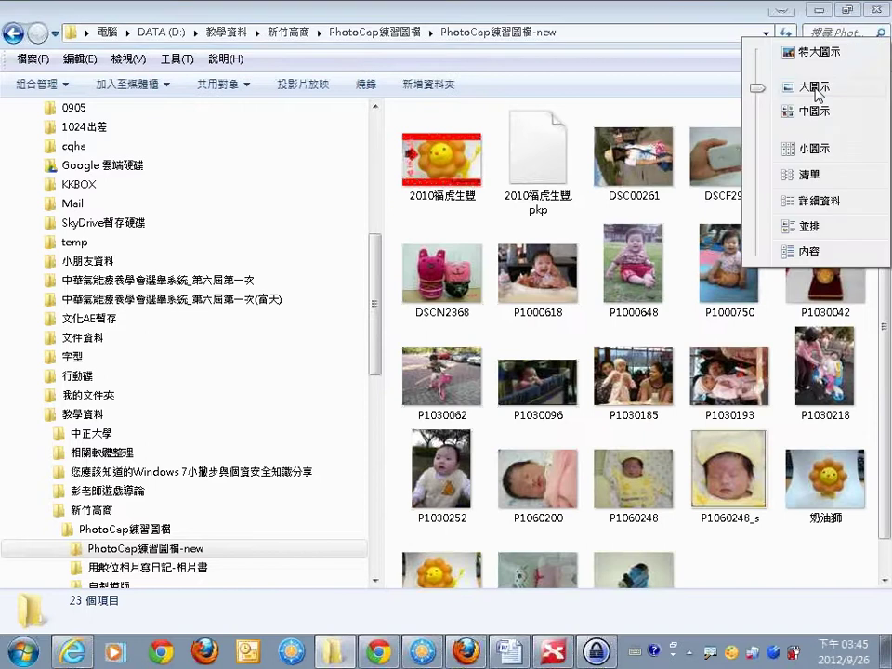
pyautogui.click(807, 53)
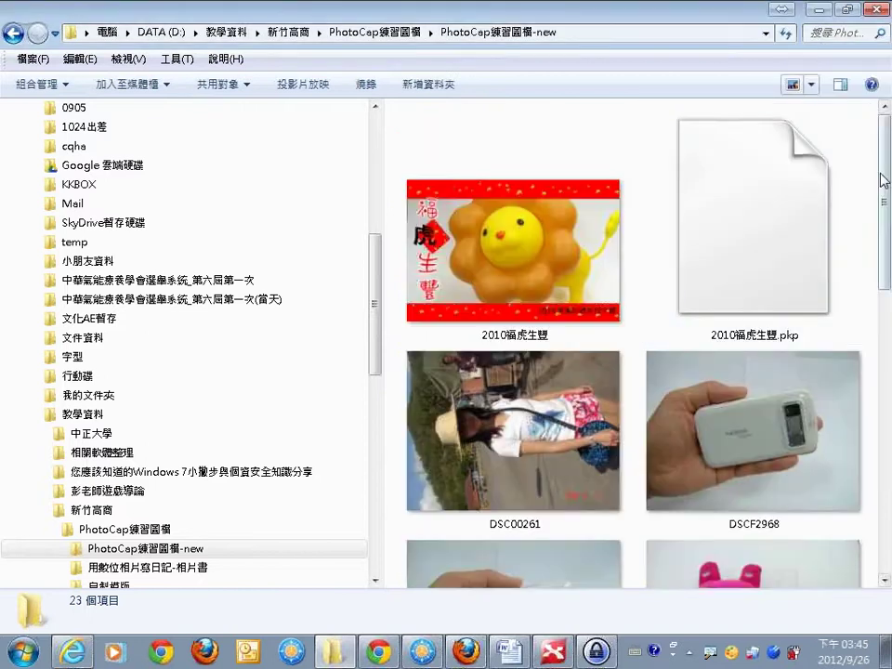
pyautogui.moveTo(884, 179); pyautogui.dragTo(890, 296)
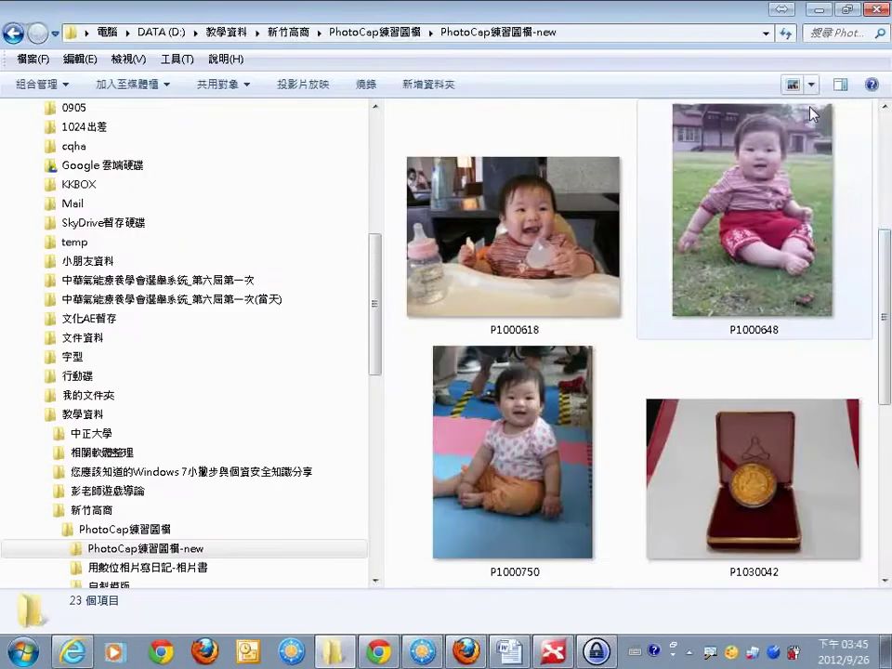
pyautogui.click(811, 83)
pyautogui.click(815, 139)
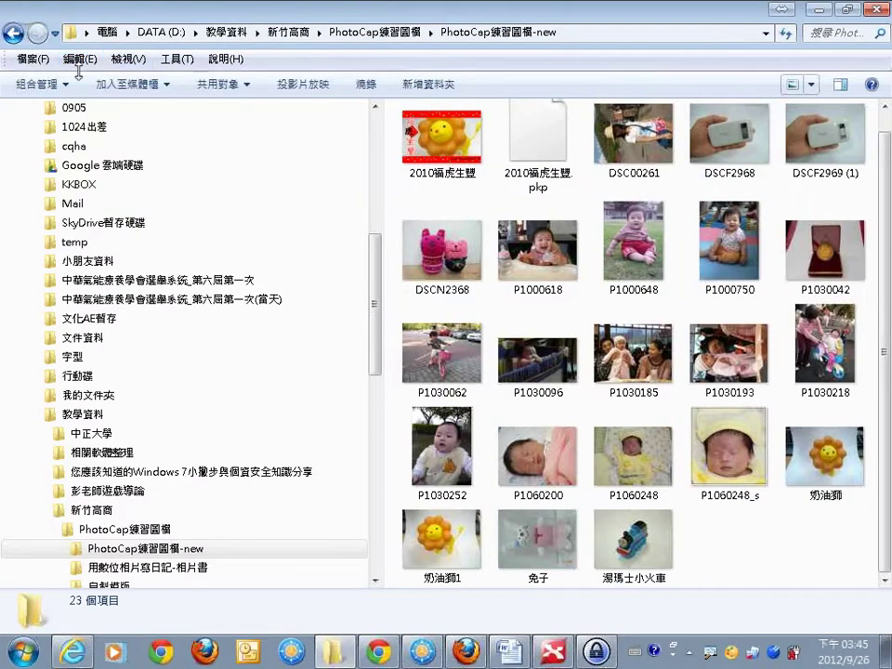
# Turn off the menu bar (功能表列) in the Explorer window layout.
pyautogui.click(63, 86)
pyautogui.moveTo(93, 236)
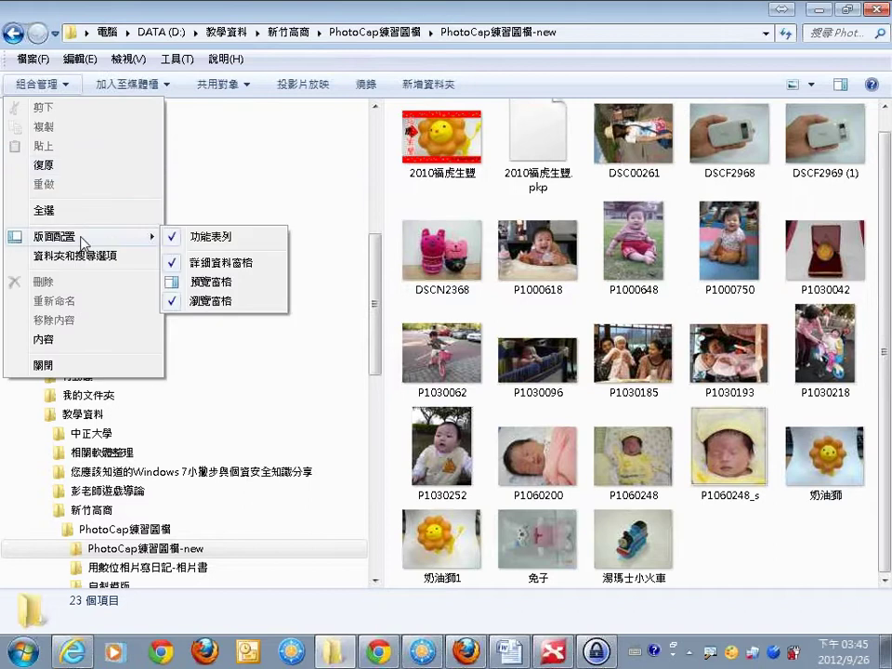
pyautogui.click(209, 235)
# Turn off 顯示所有資料夾 and 自動展開到目前資料夾 for the navigation pane in the folder options.
pyautogui.click(37, 65)
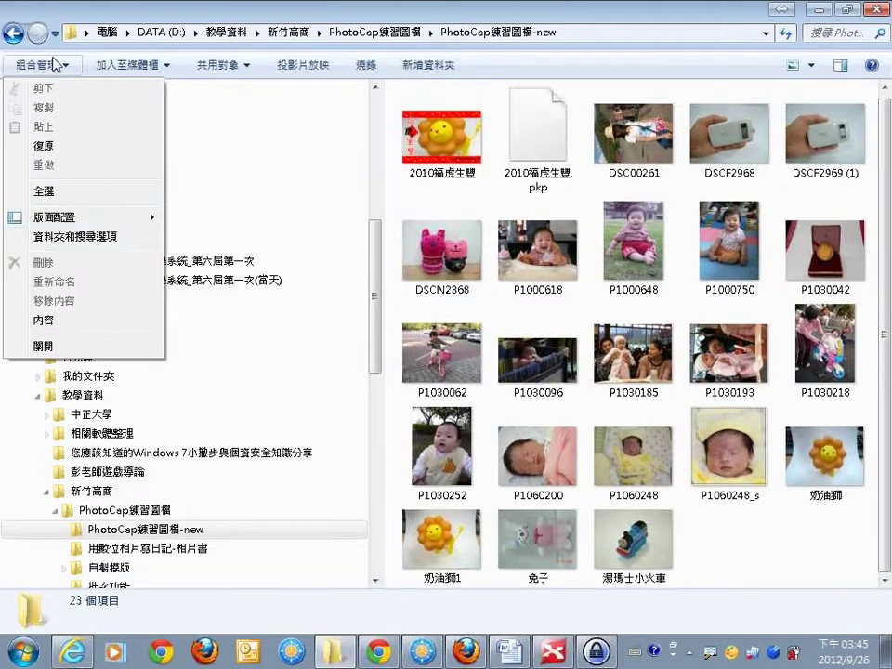
pyautogui.click(93, 236)
pyautogui.click(119, 305)
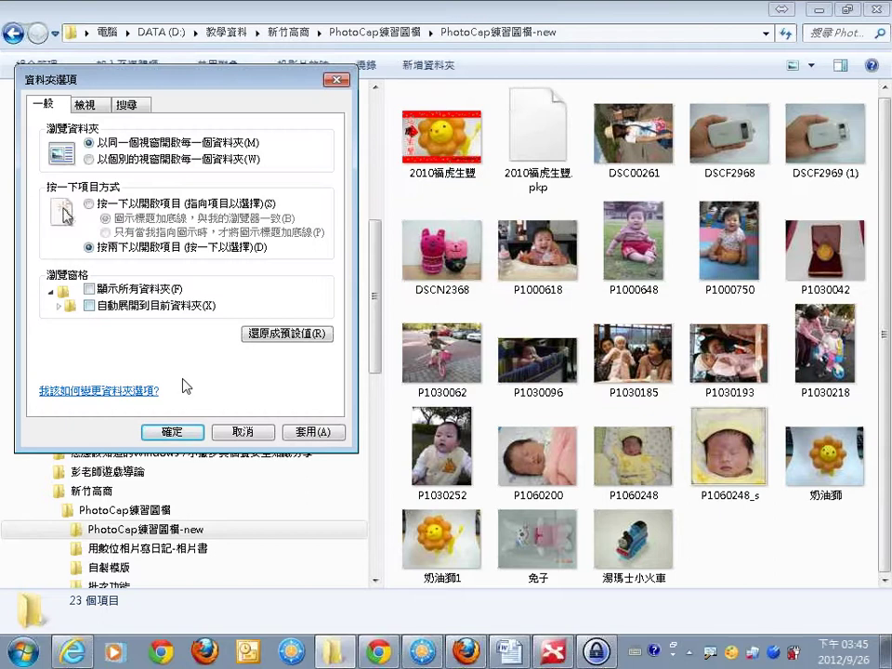
pyautogui.click(177, 432)
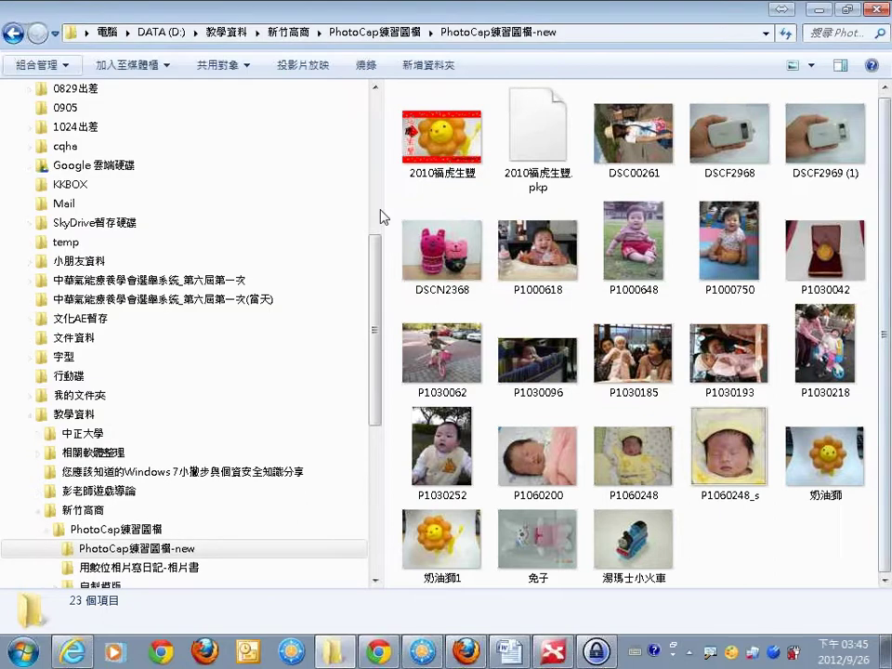
pyautogui.moveTo(375, 247); pyautogui.dragTo(376, 104)
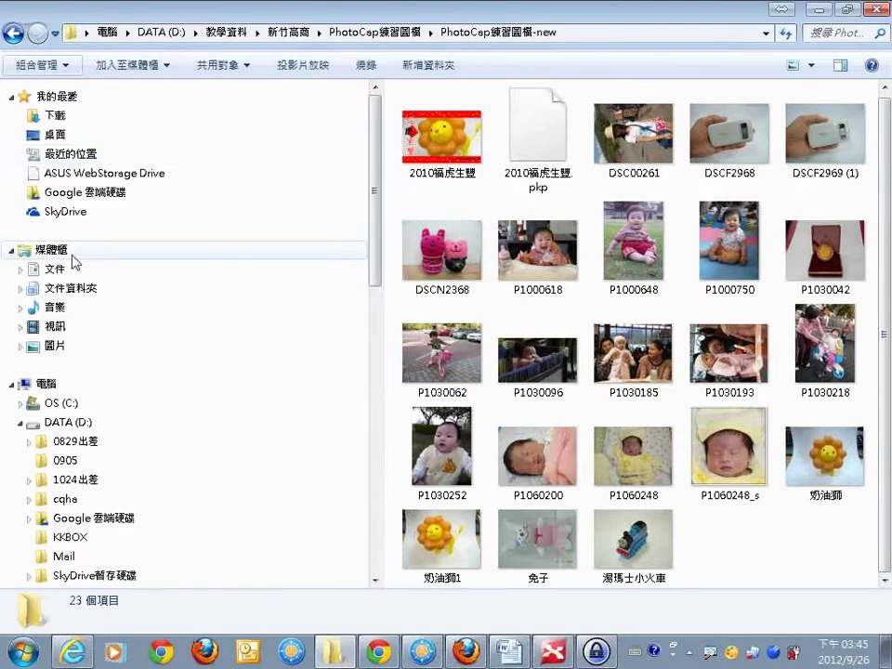
# Show the preview pane, preview the photo P1030193, and hide the pane again.
pyautogui.click(840, 66)
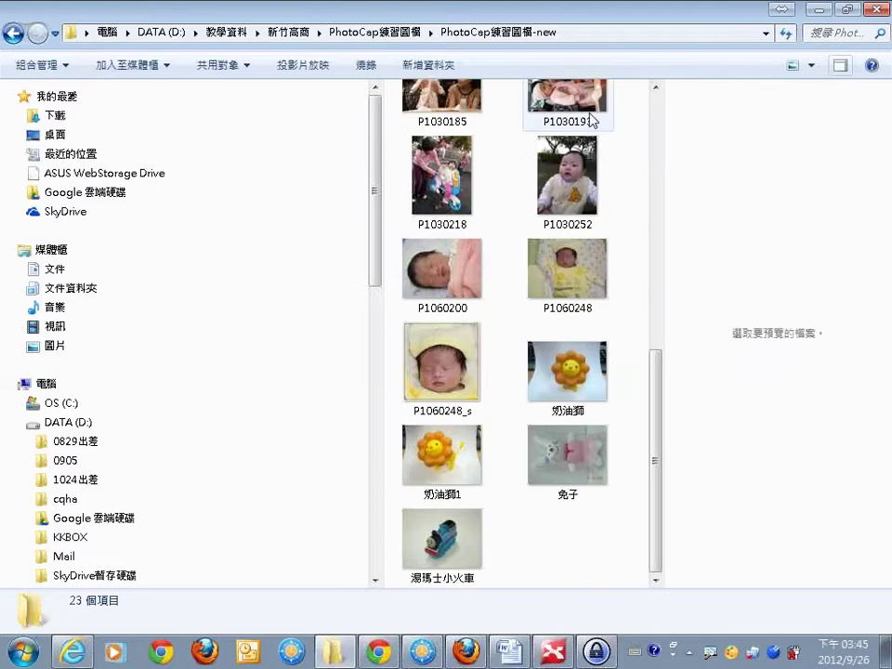
pyautogui.click(591, 117)
pyautogui.click(840, 66)
# View the photos as extra large icons (特大圖示), narrow the navigation pane, and return the view to large icons (大圖示).
pyautogui.click(812, 65)
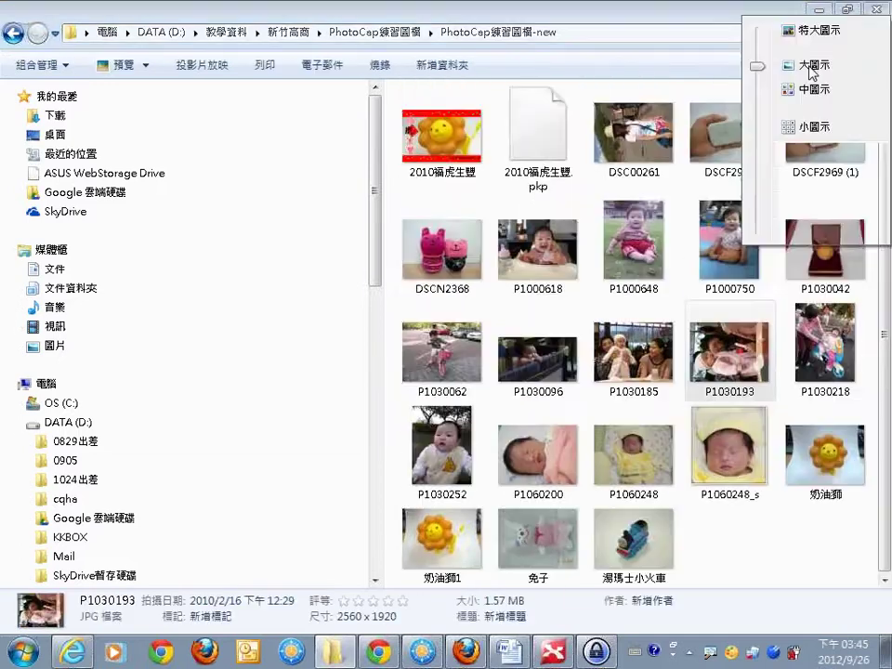
pyautogui.click(818, 33)
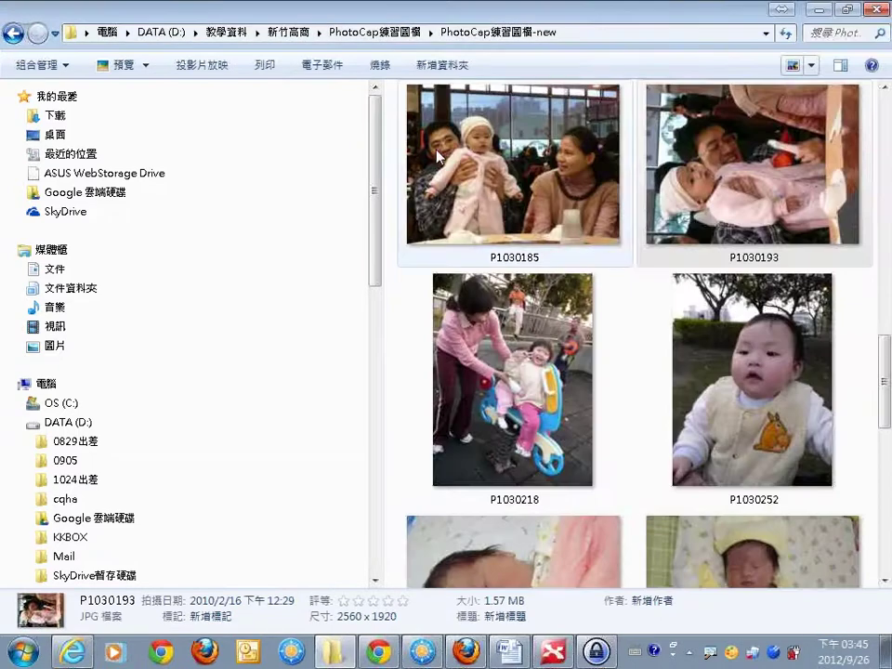
pyautogui.moveTo(383, 173); pyautogui.dragTo(154, 214)
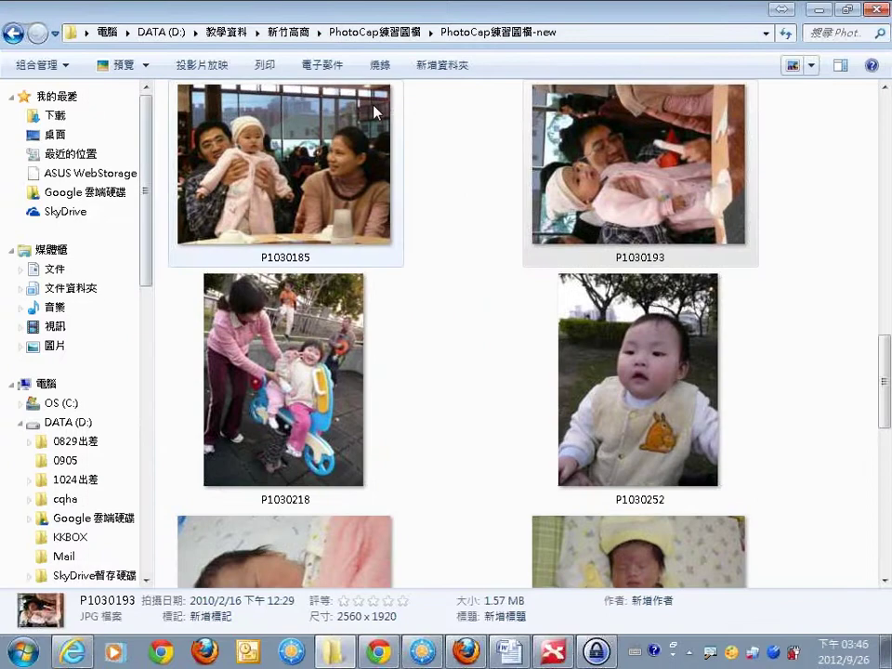
pyautogui.click(811, 65)
pyautogui.click(812, 99)
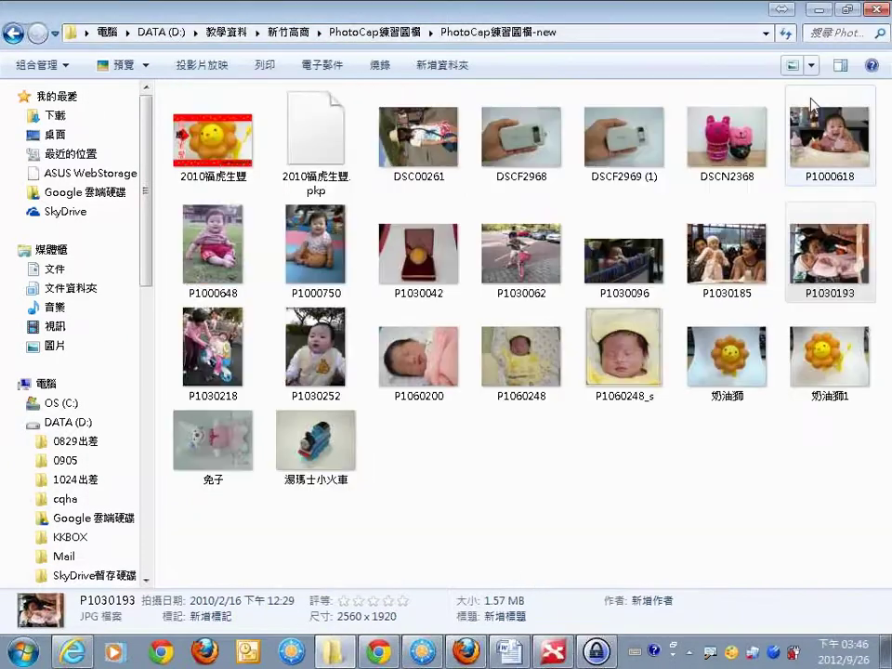
# Review the Windows 7檔案管理 branch of the mind map in XMind and return to the Explorer photo folder.
pyautogui.click(554, 653)
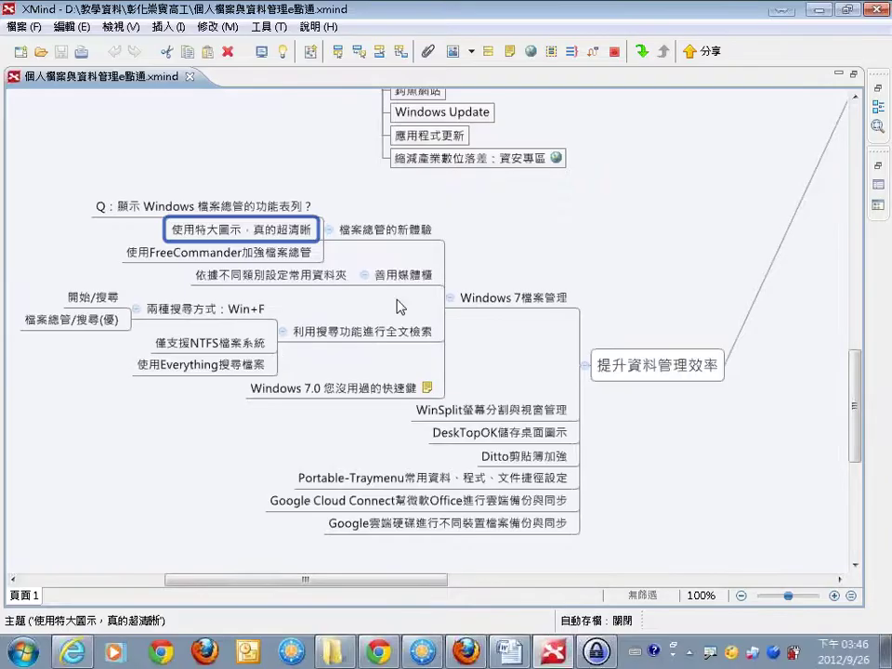
pyautogui.click(496, 257)
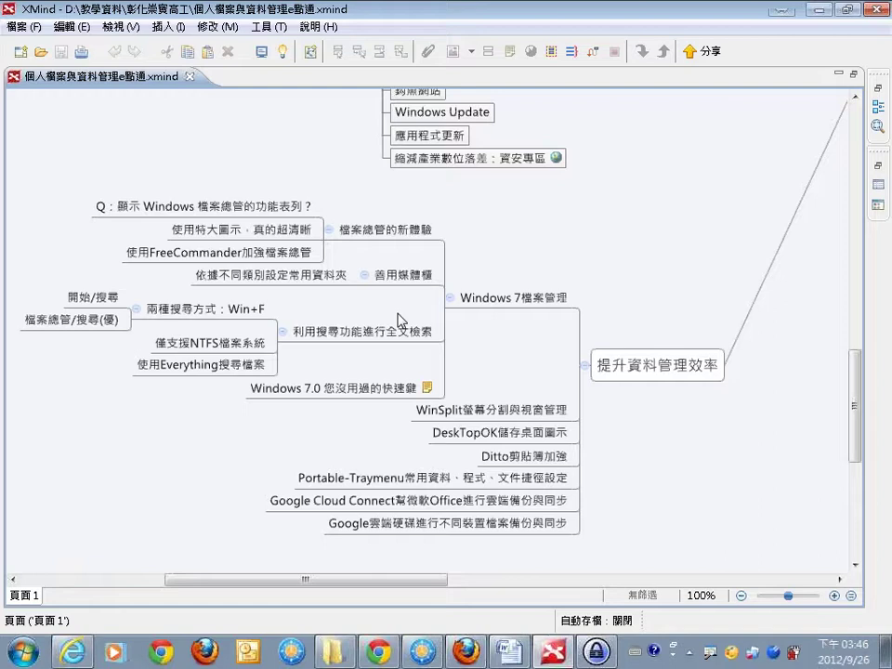
pyautogui.click(321, 655)
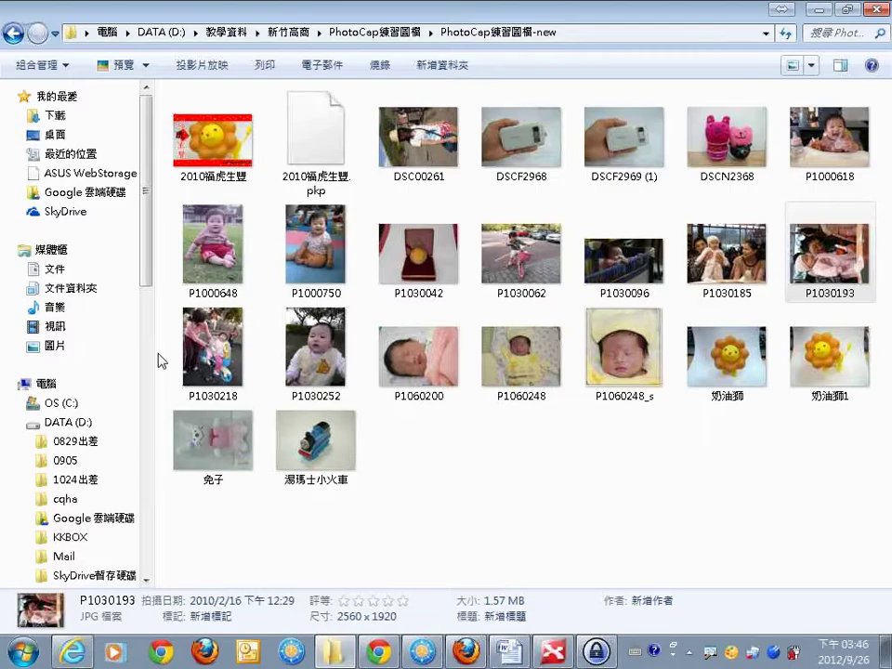
# Widen the navigation pane and the folder's search box, and place the cursor in the search box.
pyautogui.moveTo(160, 361); pyautogui.dragTo(258, 351)
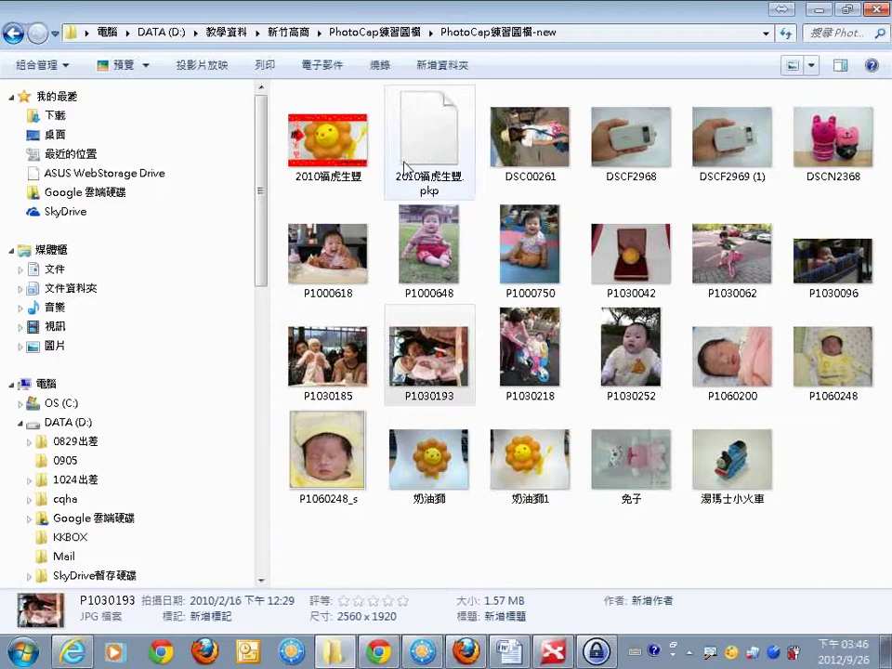
pyautogui.moveTo(791, 33); pyautogui.dragTo(654, 32)
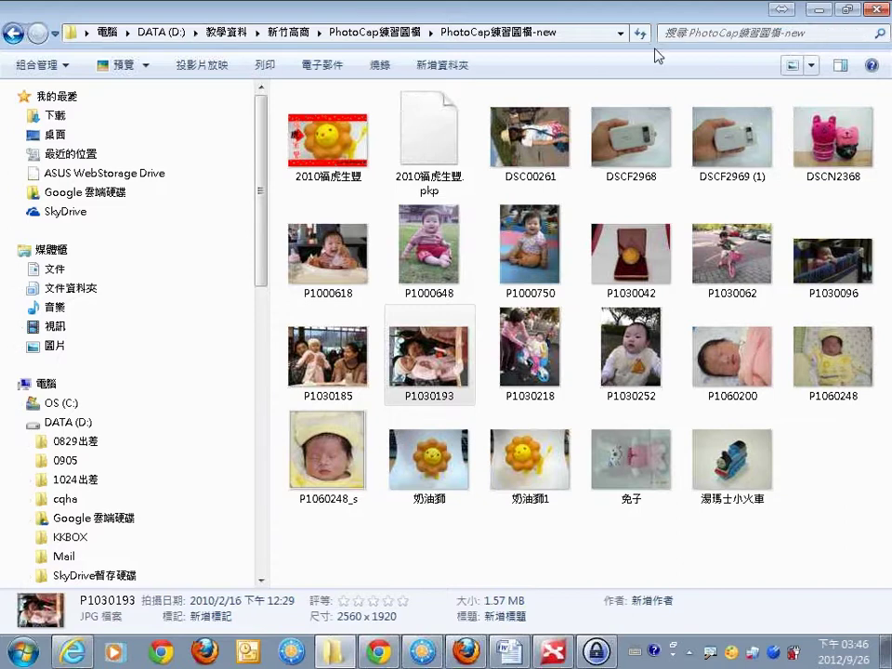
pyautogui.click(694, 32)
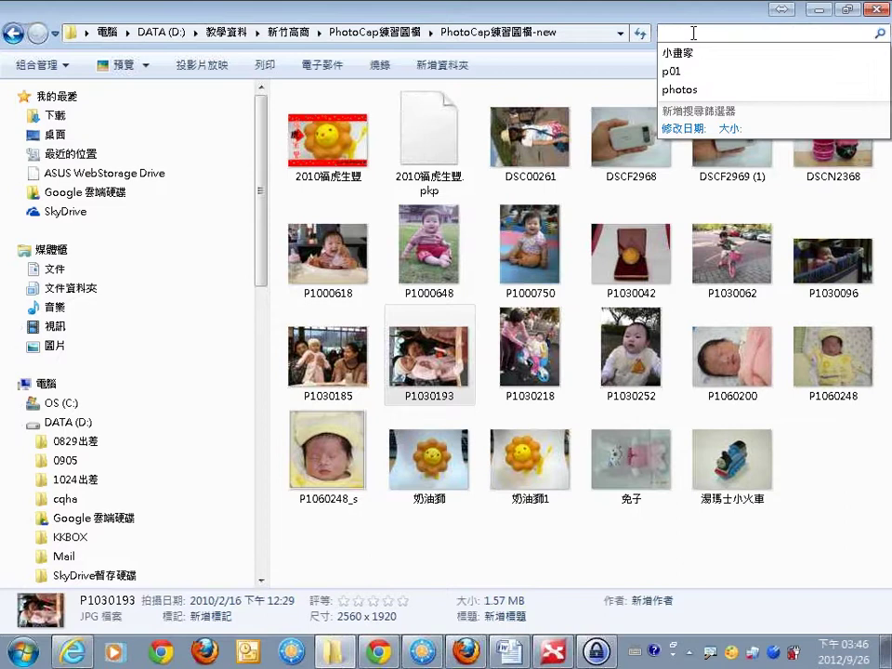
# Show the program and file search field in the Start menu, and return to the photo folder with nothing selected.
pyautogui.click(25, 650)
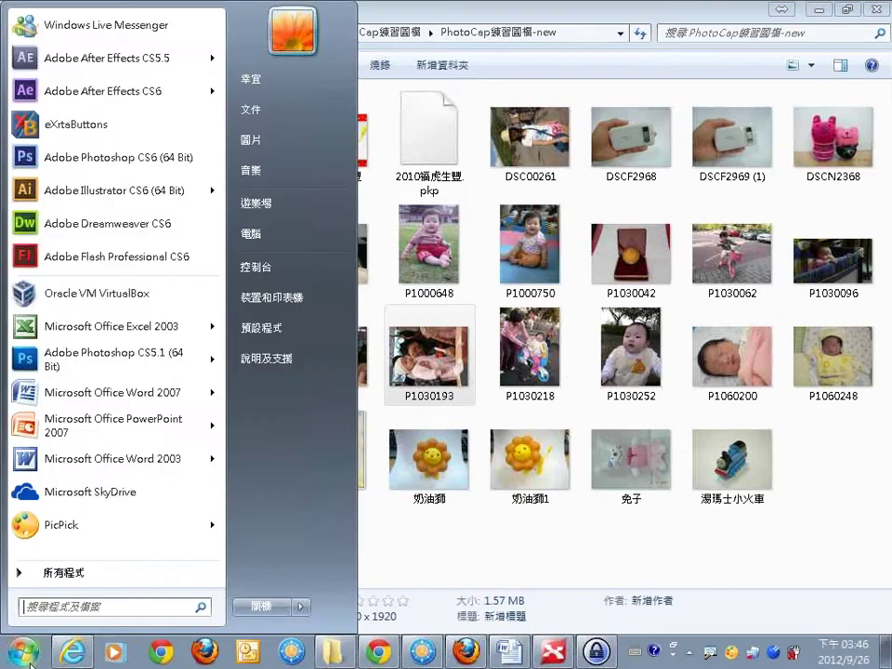
pyautogui.click(116, 608)
pyautogui.click(527, 548)
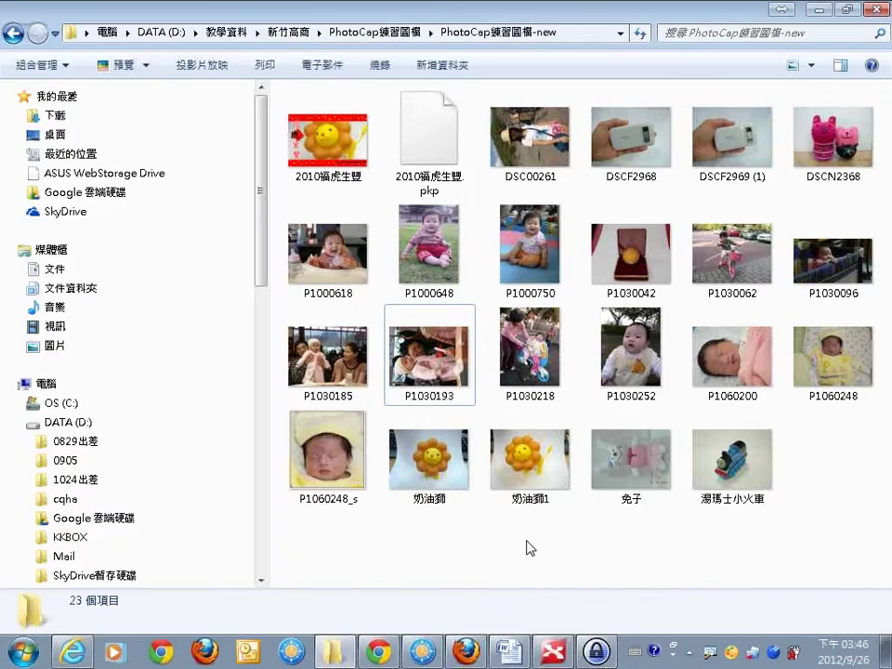
pyautogui.click(487, 548)
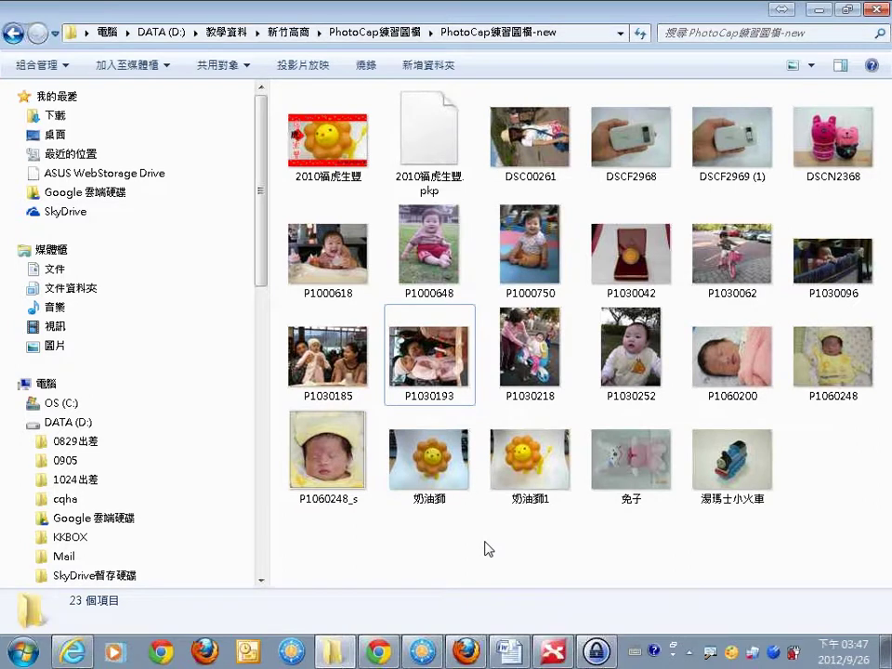
# Open a new Windows file search window and search for 崇實.
pyautogui.press('super+f')
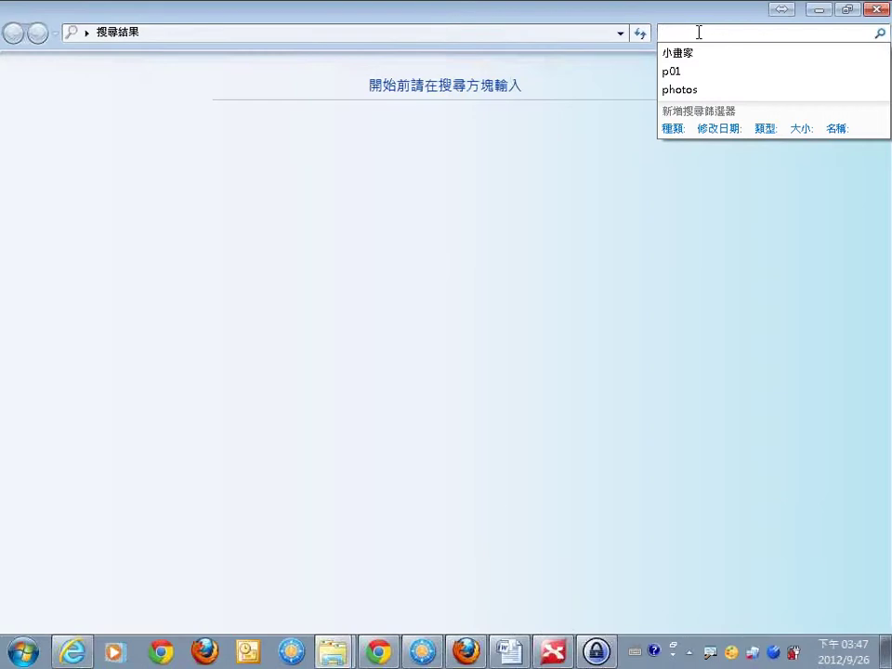
pyautogui.hotkey('ctrl', 'shift')
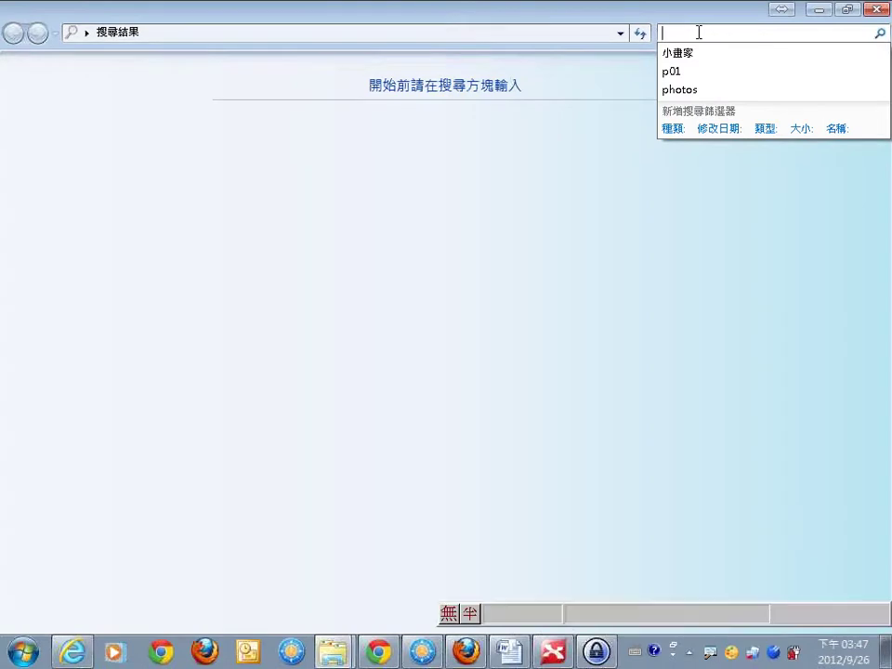
pyautogui.write('enrs')
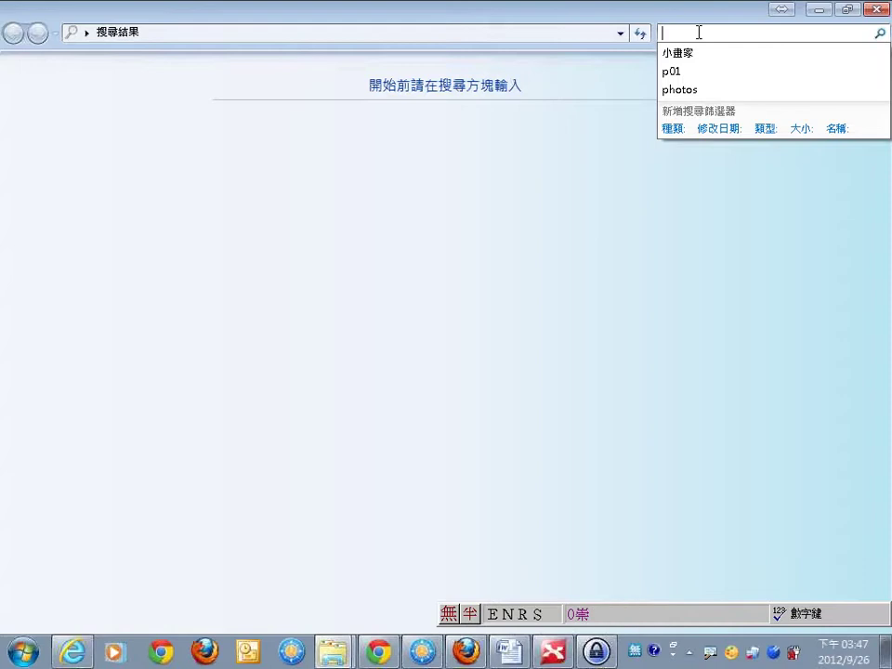
pyautogui.press('space')
pyautogui.write('nfnv')
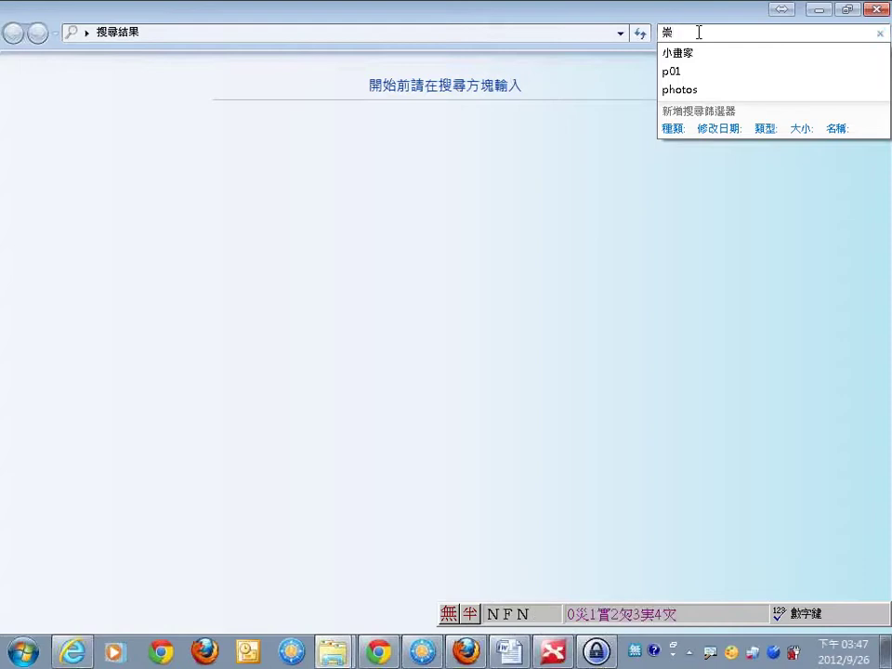
pyautogui.press('space')
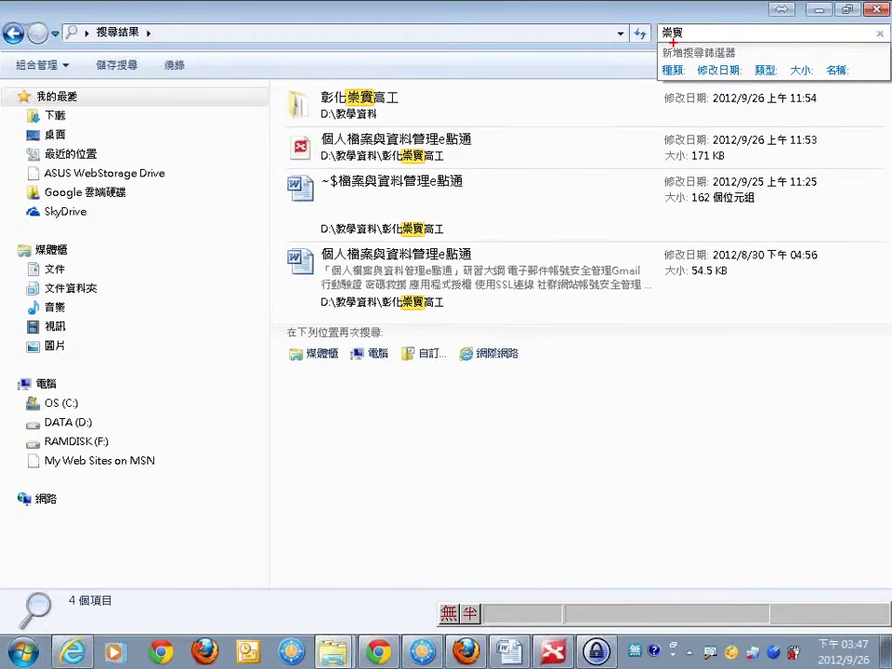
# Mark the 崇實 matches in the search results with red pen lines and circles, and clear the markings.
pyautogui.moveTo(649, 21)
pyautogui.mouseDown()
pyautogui.moveTo(564, 15)
pyautogui.moveTo(418, 47)
pyautogui.moveTo(382, 84)
pyautogui.moveTo(569, 69)
pyautogui.mouseUp()
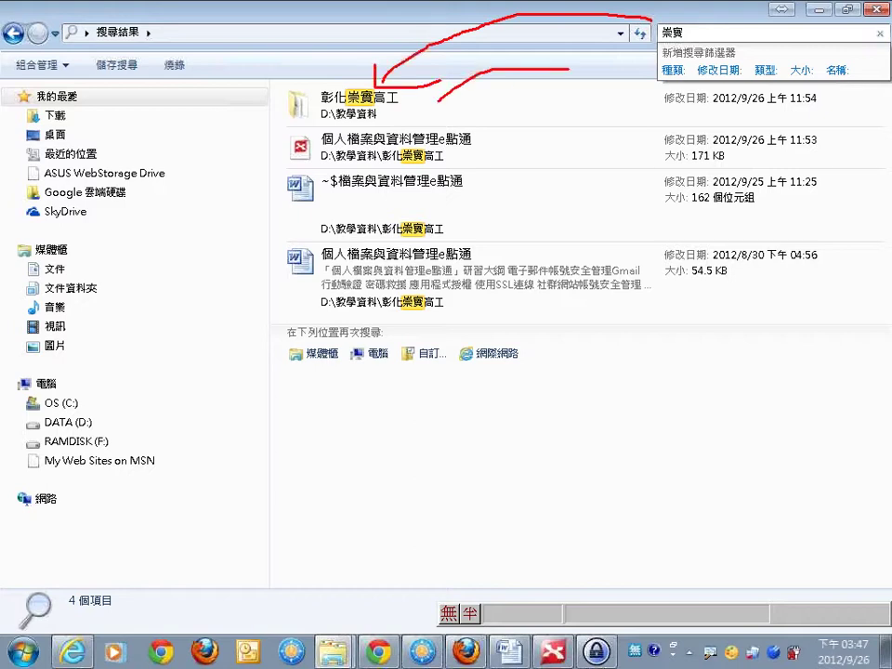
pyautogui.moveTo(437, 101); pyautogui.dragTo(414, 153)
pyautogui.moveTo(493, 136)
pyautogui.mouseDown()
pyautogui.moveTo(515, 154)
pyautogui.moveTo(698, 31)
pyautogui.mouseUp()
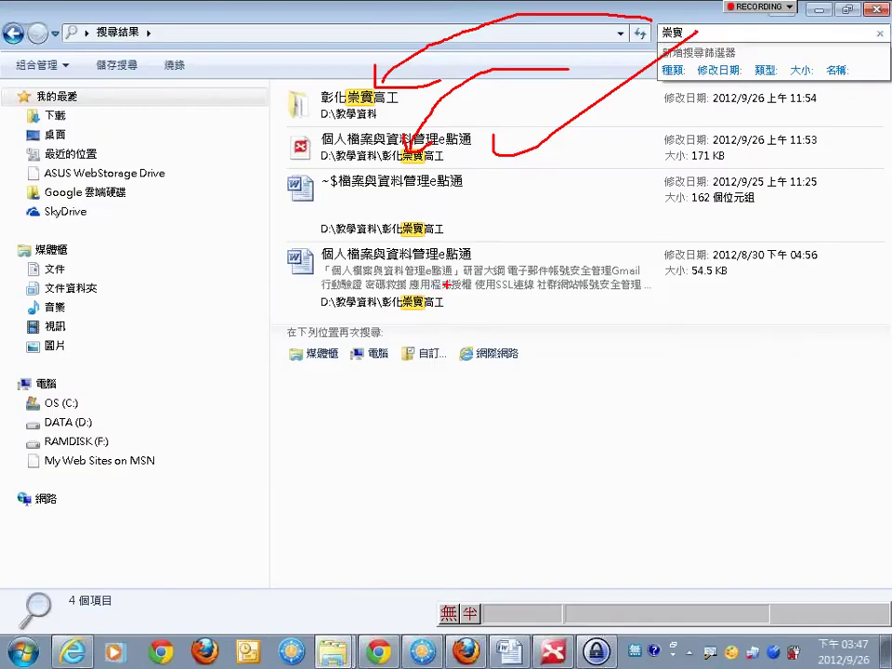
pyautogui.moveTo(441, 295)
pyautogui.mouseDown()
pyautogui.moveTo(429, 294)
pyautogui.moveTo(413, 256)
pyautogui.moveTo(409, 186)
pyautogui.mouseUp()
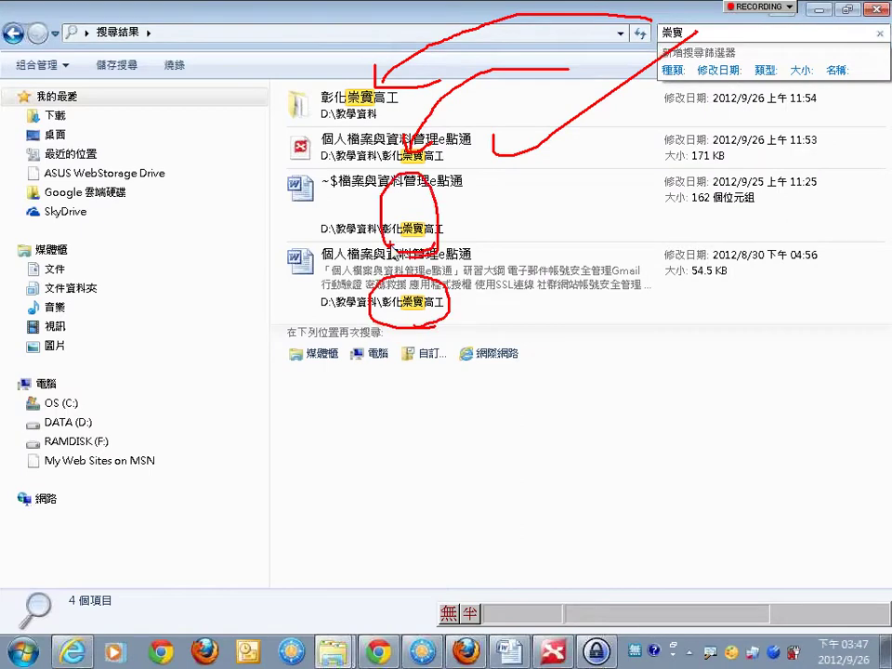
pyautogui.press('Escape')
pyautogui.click(699, 32)
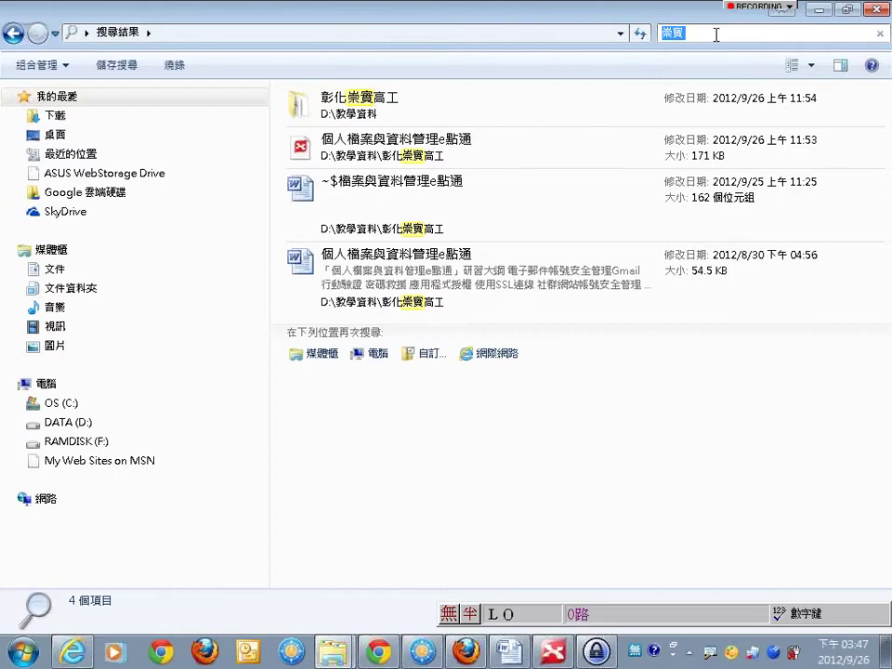
pyautogui.write('習')
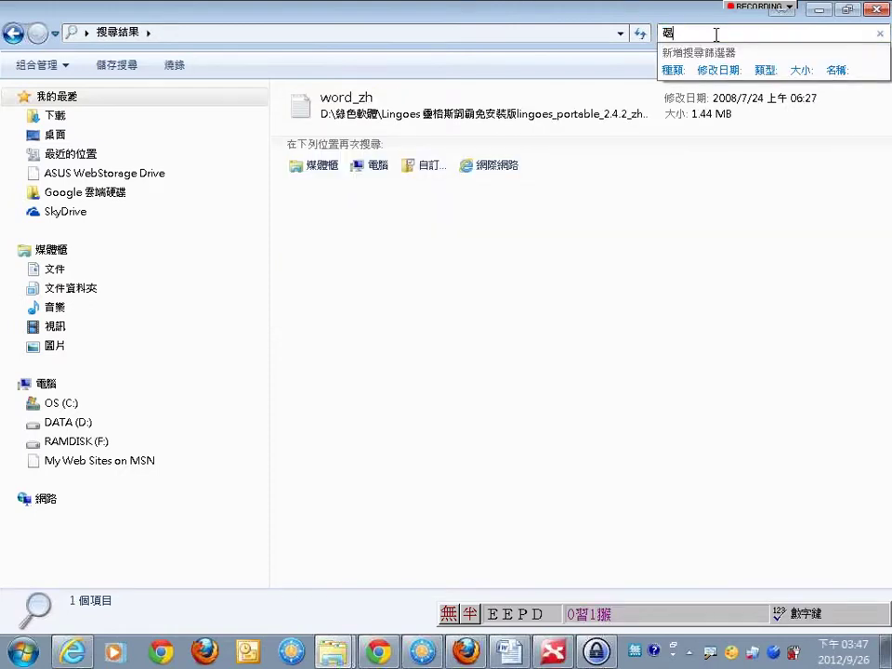
pyautogui.write('習')
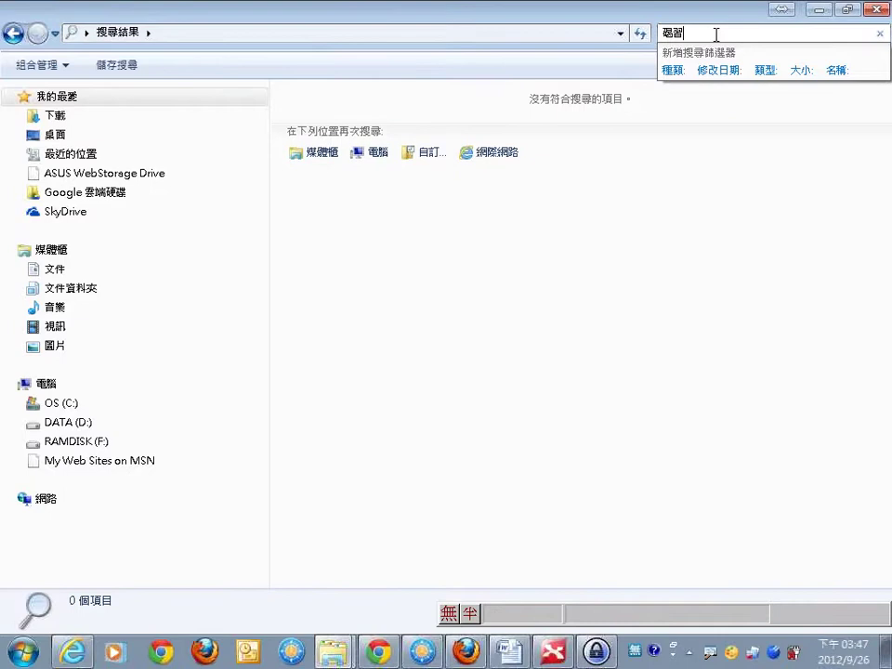
pyautogui.press('BackSpace')
pyautogui.press('BackSpace')
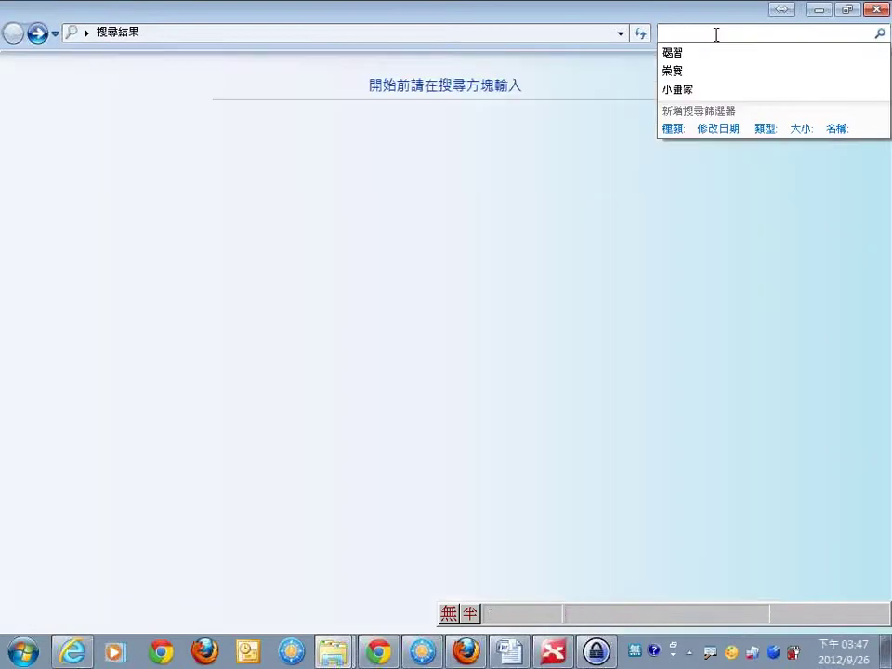
# Search for 研習, outline the matches 掌握您的隨身小祕書 and 數位教材製作FUN輕鬆 with a temporary red rectangle, and clear it.
pyautogui.write('研習')
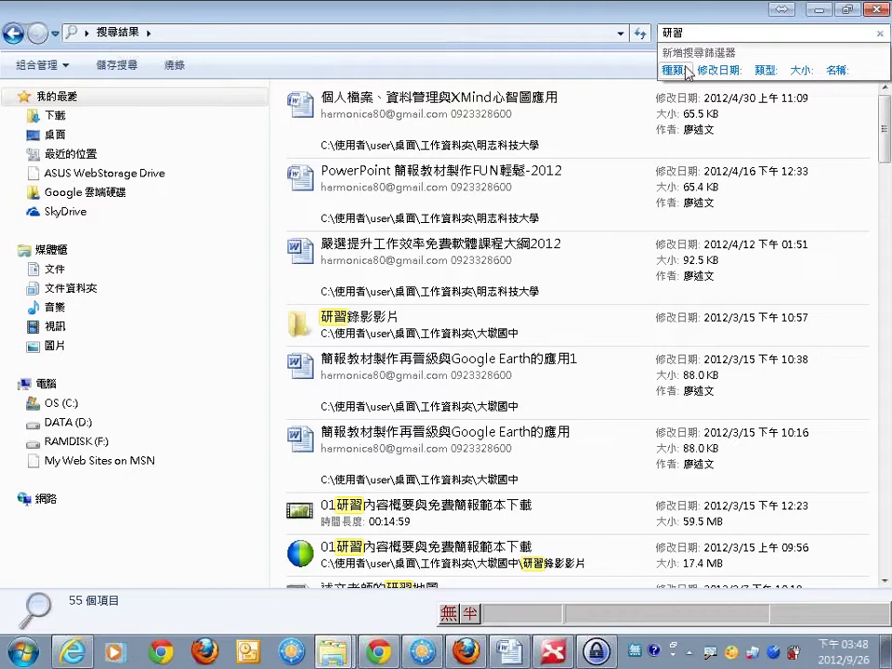
pyautogui.click(888, 183)
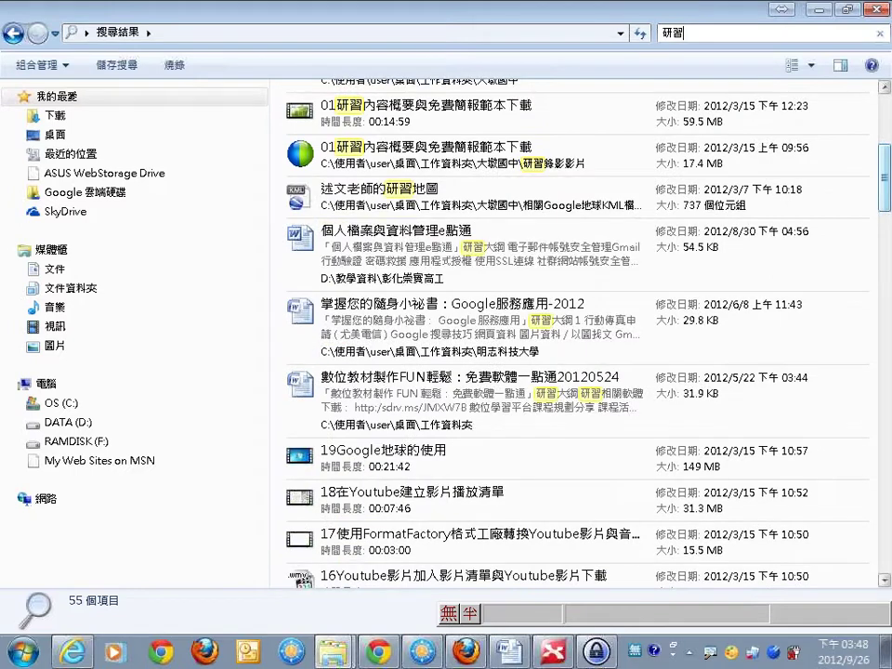
pyautogui.moveTo(274, 279)
pyautogui.mouseDown()
pyautogui.moveTo(408, 371)
pyautogui.moveTo(585, 428)
pyautogui.moveTo(651, 430)
pyautogui.mouseUp()
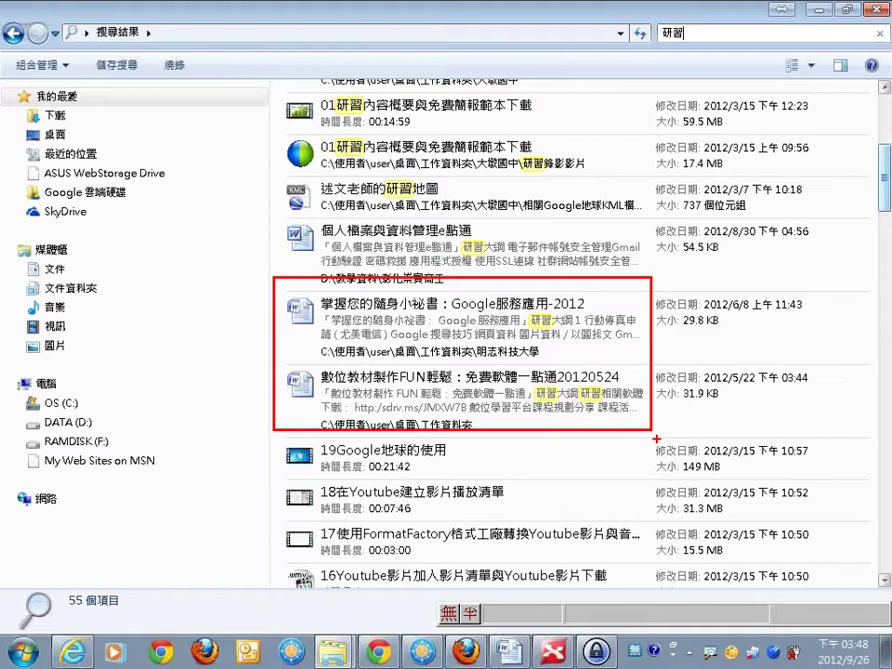
pyautogui.press('Escape')
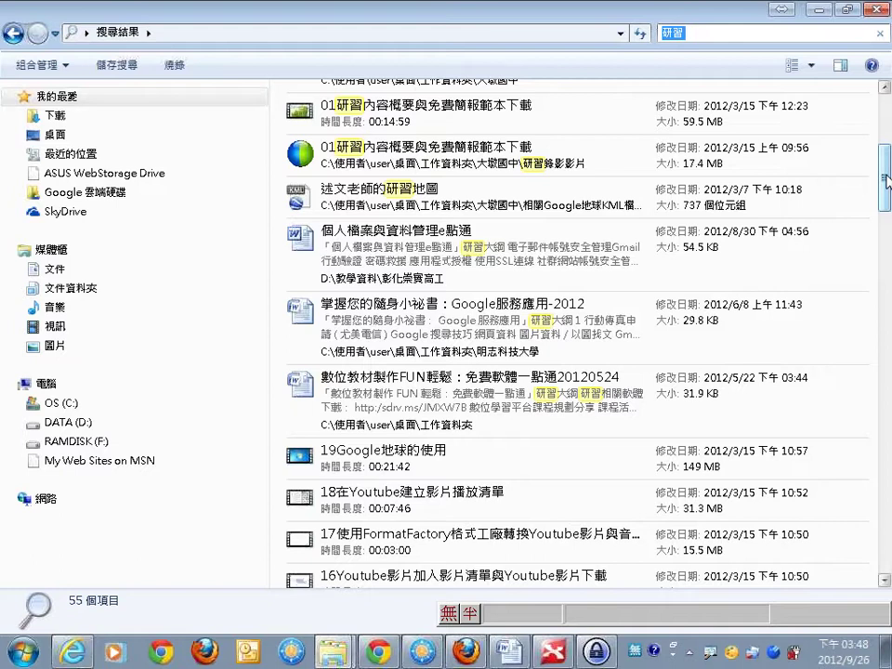
# Switch back to the mind map 個人檔案與資料管理e點通.xmind in XMind.
pyautogui.hotkey('alt', 'Tab')
pyautogui.hotkey('alt', 'Tab')
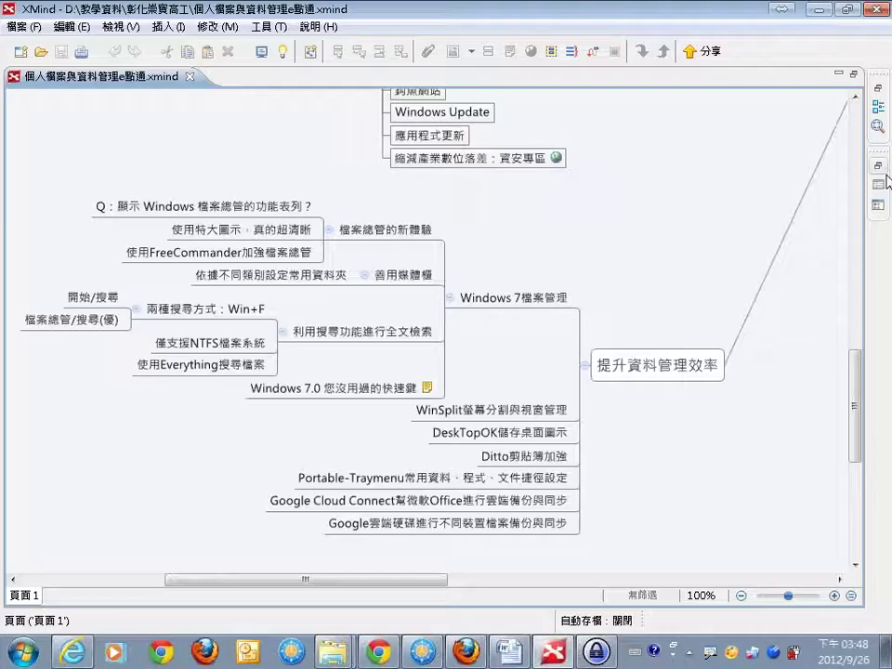
# Open the note on the Windows 7.0 您沒用過的快速鍵 topic and copy its first link, the itschool.dgbas.gov.tw blog address.
pyautogui.click(377, 394)
pyautogui.click(427, 388)
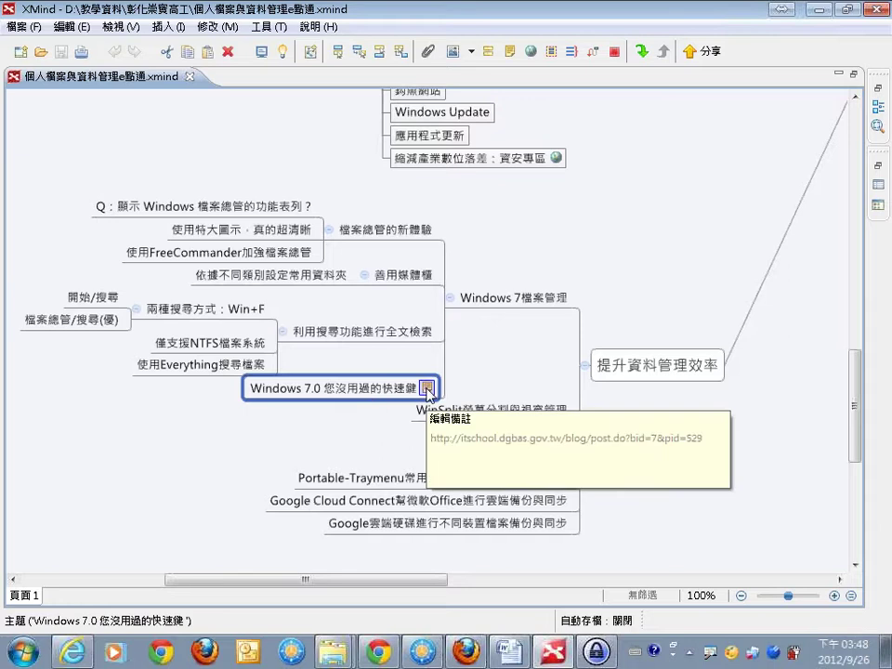
pyautogui.click(428, 388)
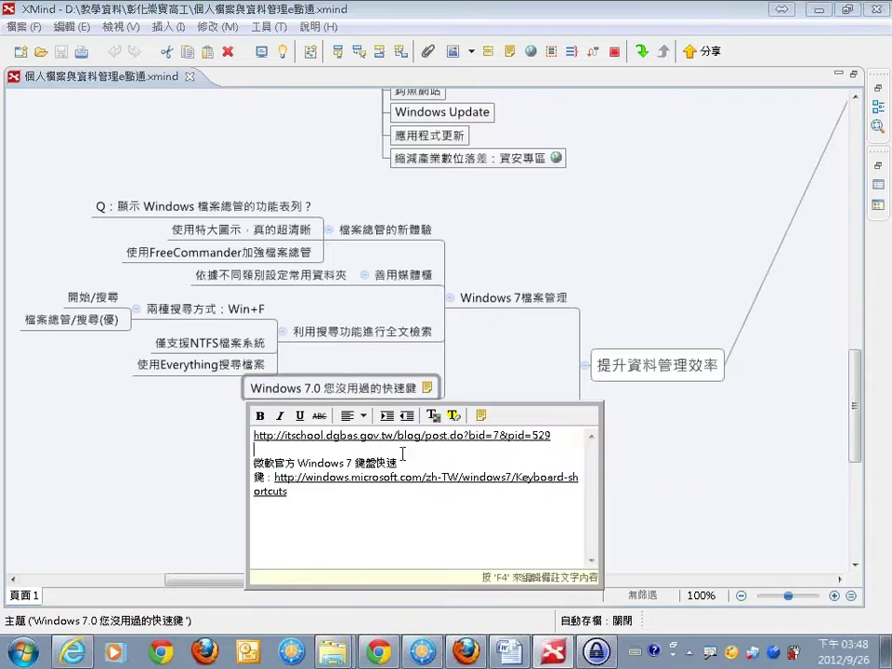
pyautogui.moveTo(555, 434); pyautogui.dragTo(255, 433)
pyautogui.rightClick(257, 433)
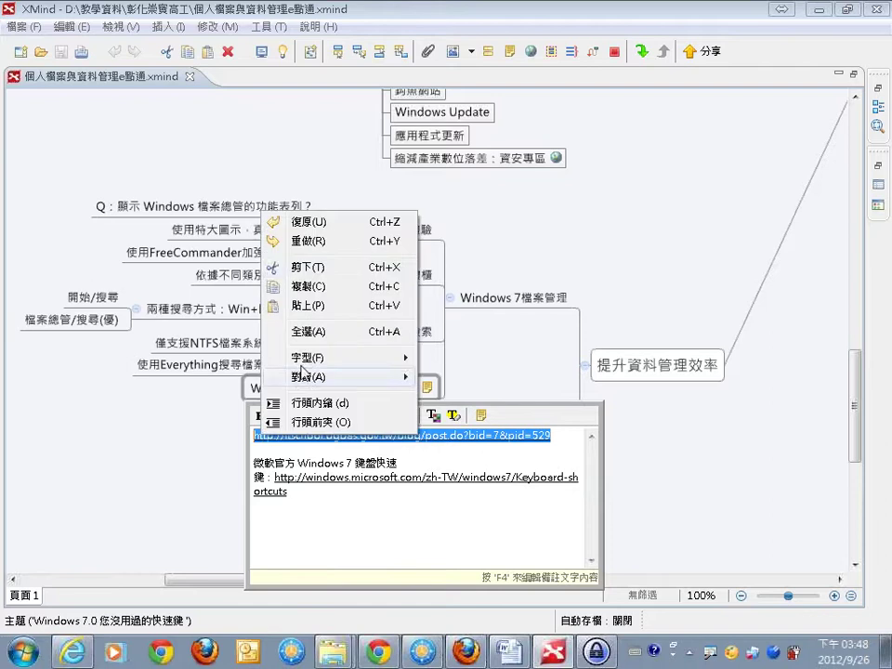
pyautogui.click(332, 291)
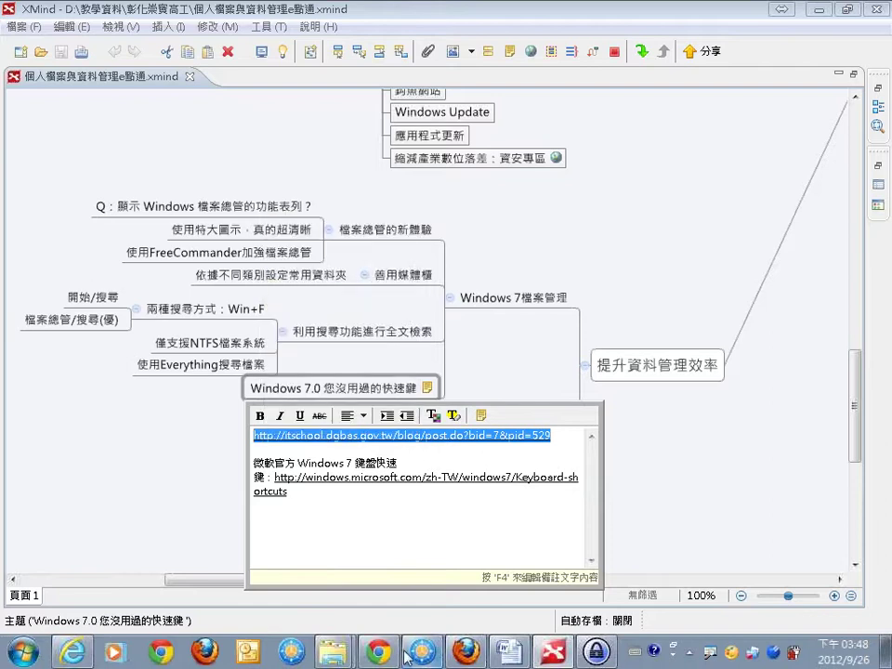
# Switch to Internet Explorer, load the copied blog address in the current tab, and view the Windows shortcut article.
pyautogui.click(73, 652)
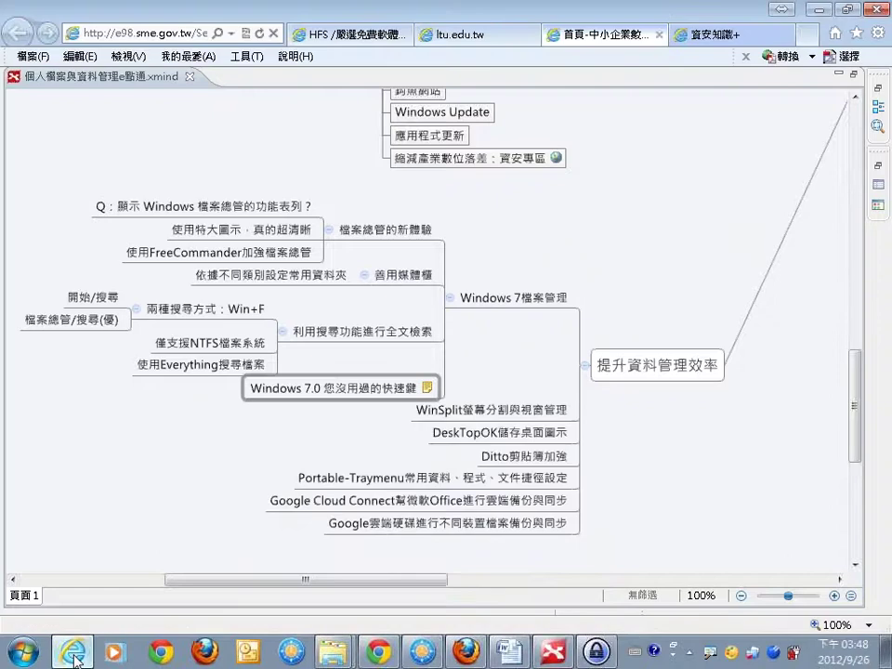
pyautogui.click(176, 33)
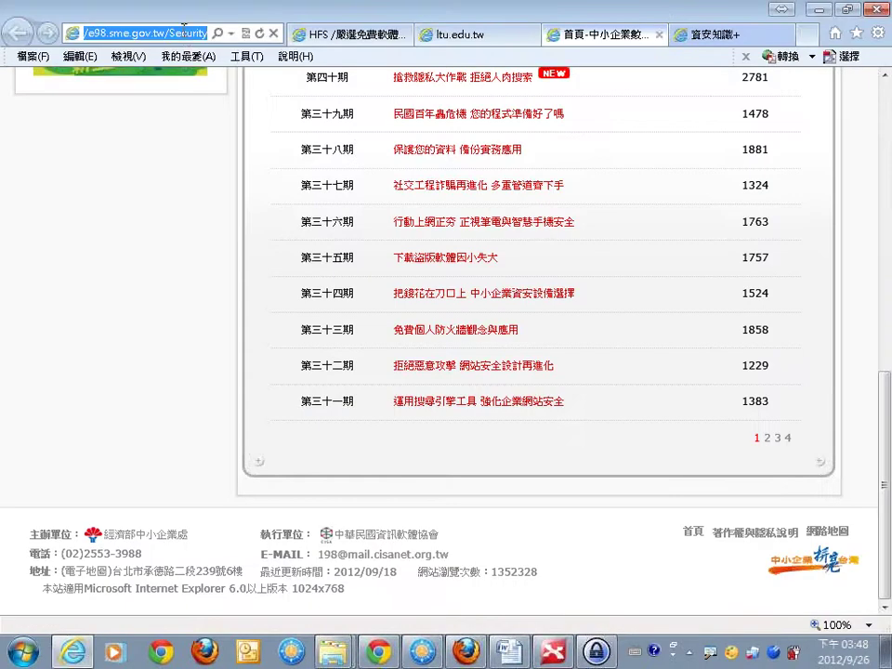
pyautogui.hotkey('ctrl', 'v')
pyautogui.press('Return')
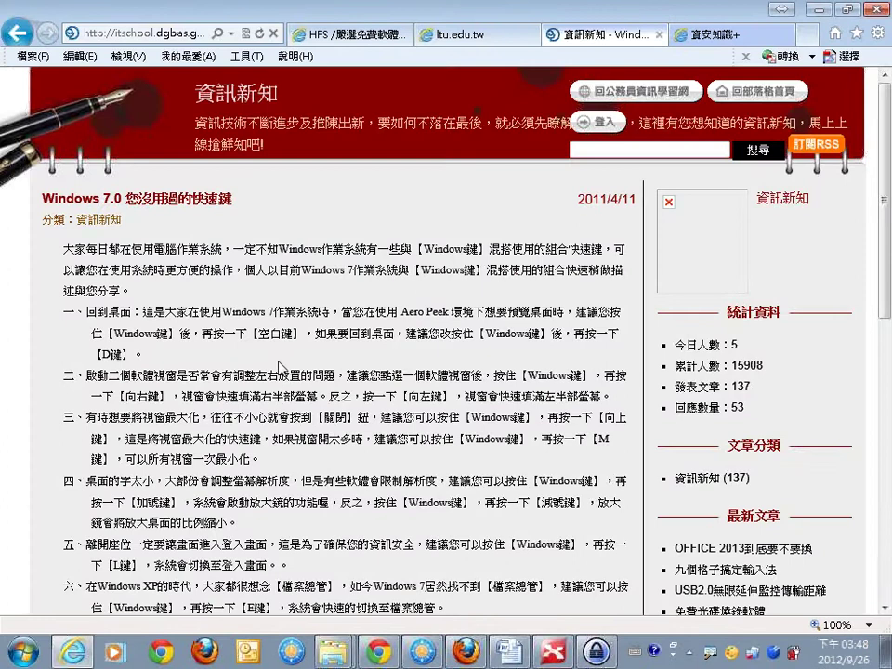
pyautogui.scroll(-1, 279, 367)
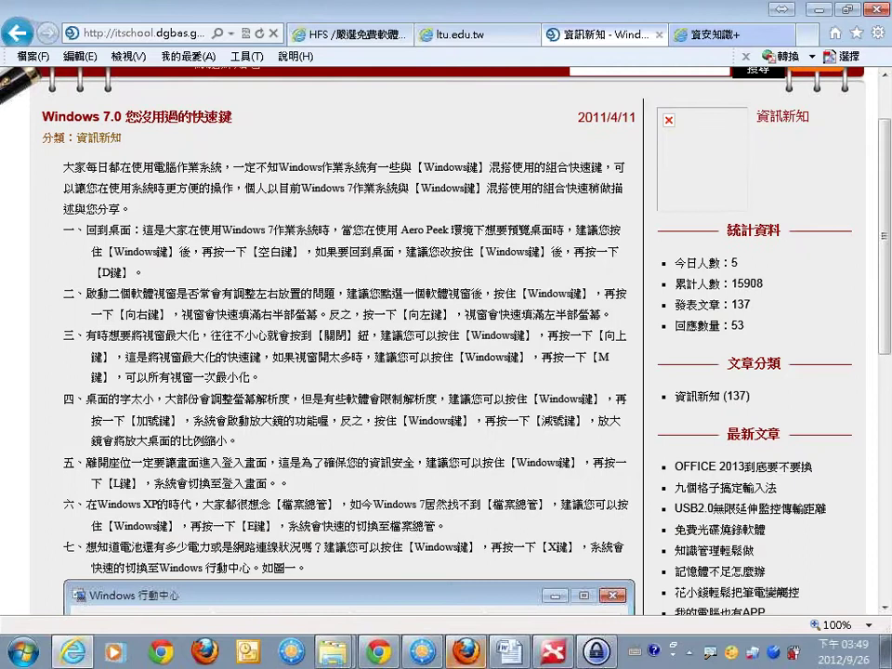
# Return to the XMind map, highlight the six topics from WinSplit螢幕分割與視窗管理 to Google雲端硬碟進行不同裝置檔案備份與同步, and clear the selection.
pyautogui.click(564, 651)
pyautogui.click(343, 434)
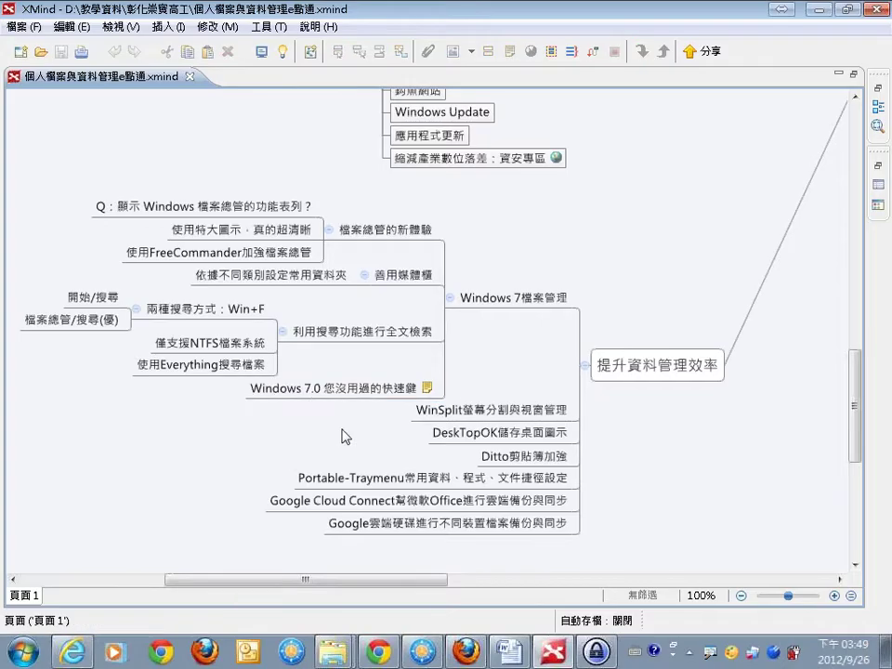
pyautogui.moveTo(539, 553); pyautogui.dragTo(485, 416)
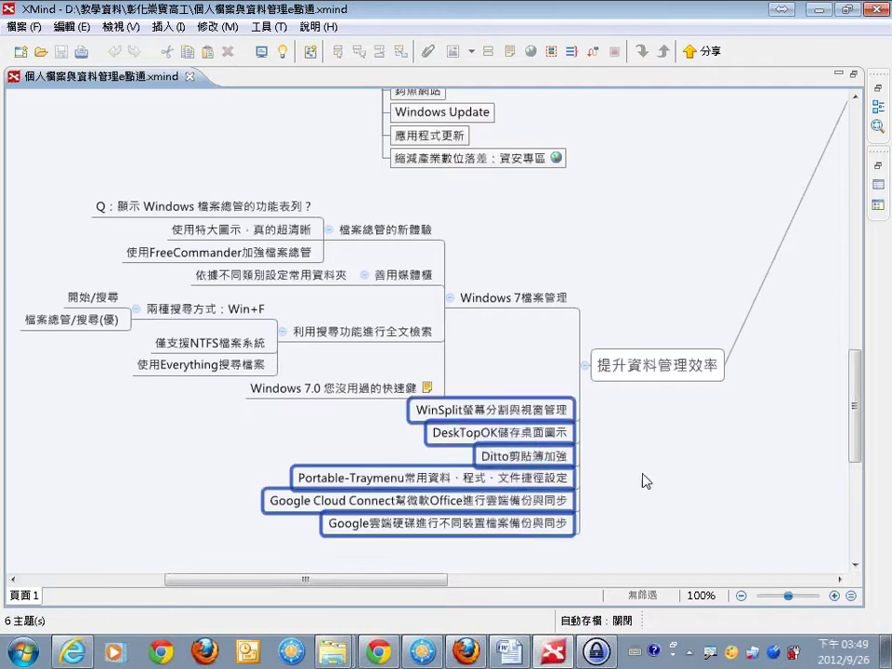
pyautogui.click(753, 439)
pyautogui.scroll(-3, 755, 438)
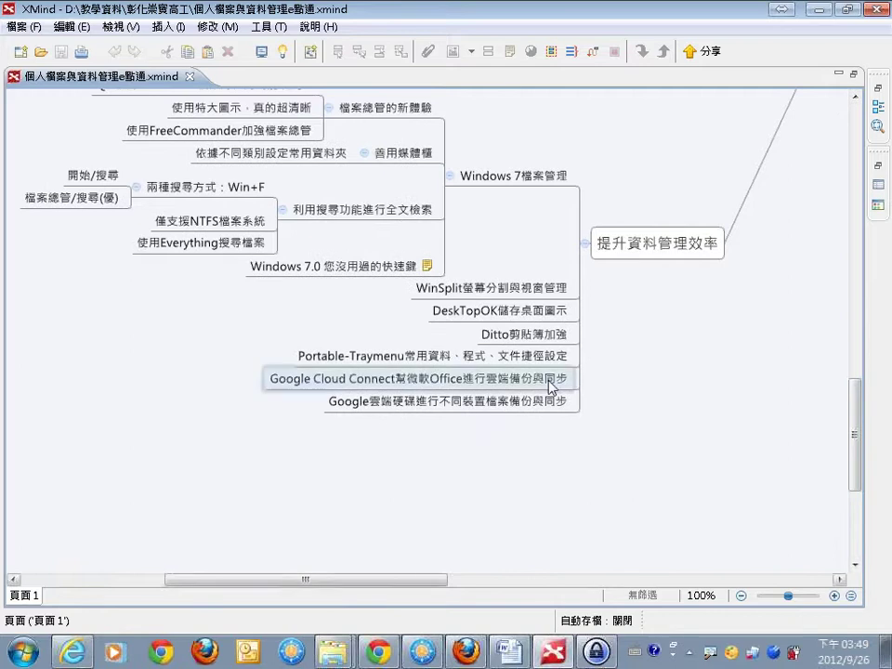
# Select the 善用媒體櫃 topic and switch to the PhotoCap練習圖檔-new window in Windows Explorer.
pyautogui.click(403, 155)
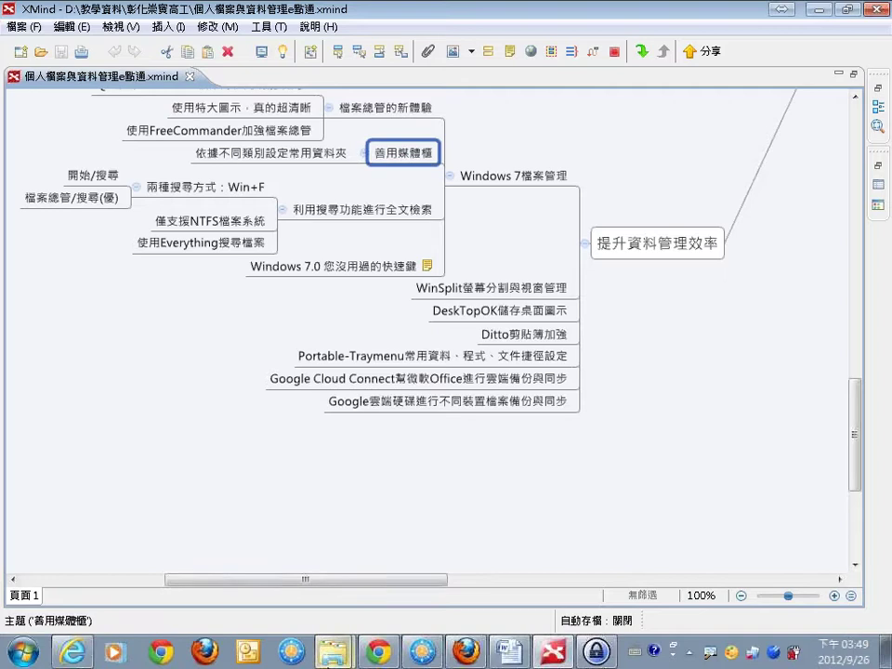
pyautogui.click(332, 650)
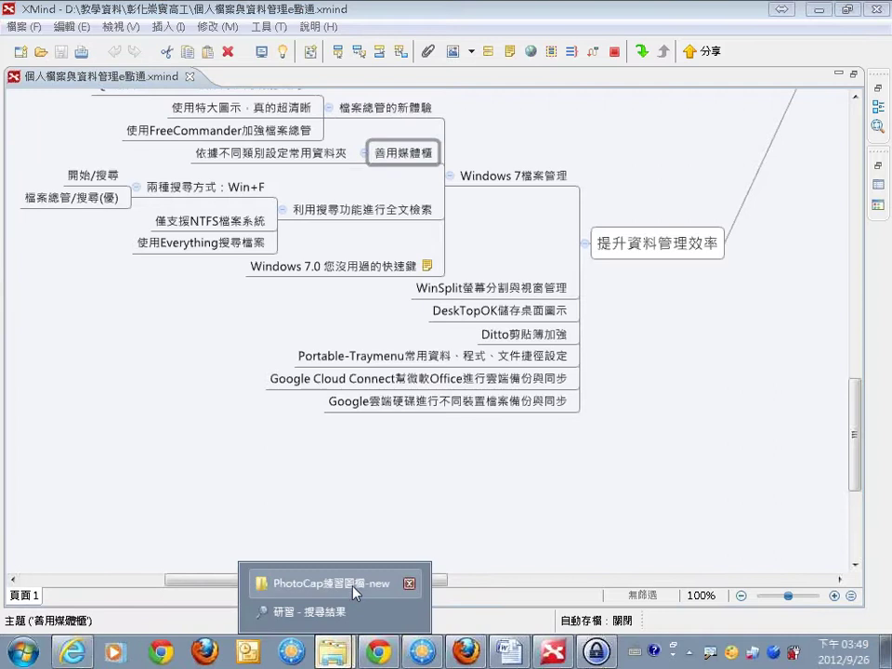
pyautogui.click(353, 597)
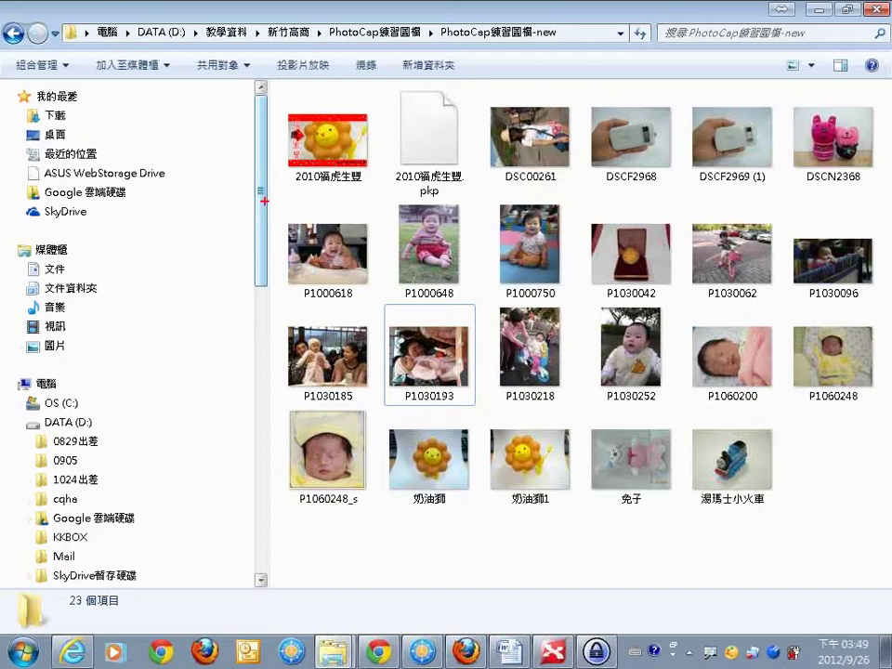
# Circle the 我的最愛 group in red, clear the marking, and outline the 媒體櫃 group with a red rectangle.
pyautogui.moveTo(5, 85)
pyautogui.mouseDown()
pyautogui.moveTo(130, 231)
pyautogui.moveTo(189, 177)
pyautogui.moveTo(130, 91)
pyautogui.moveTo(2, 62)
pyautogui.mouseUp()
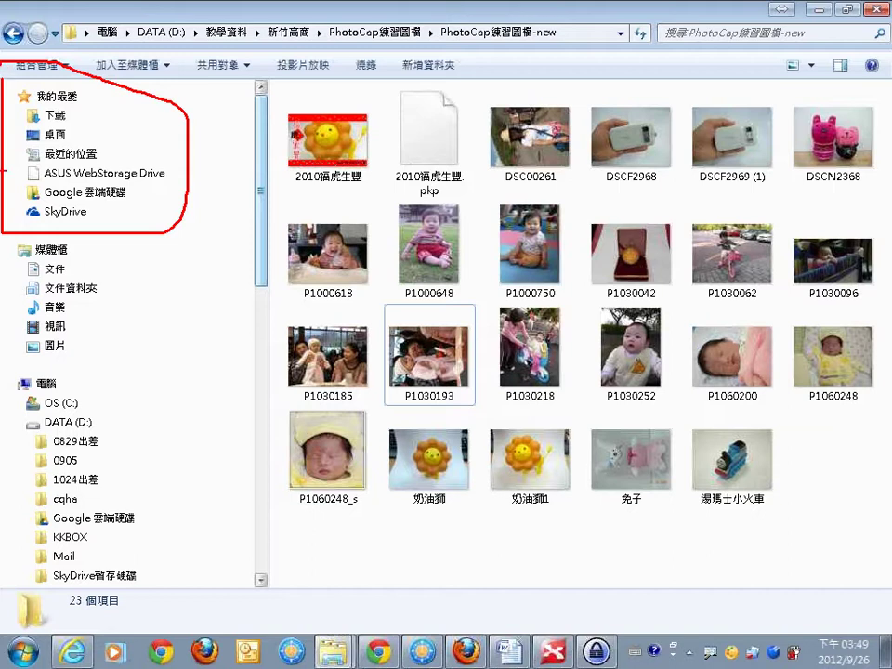
pyautogui.press('Escape')
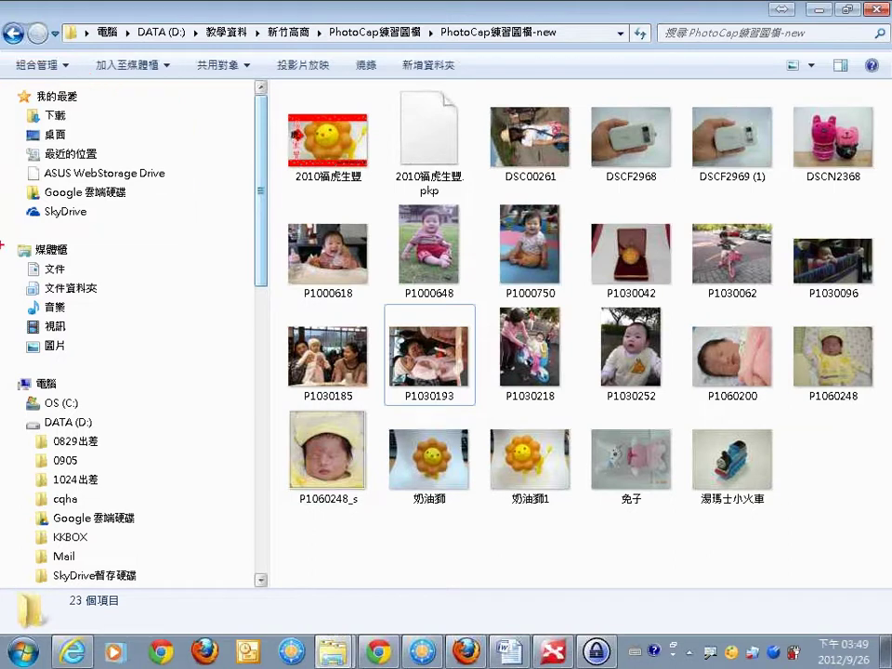
pyautogui.moveTo(8, 236); pyautogui.dragTo(132, 369)
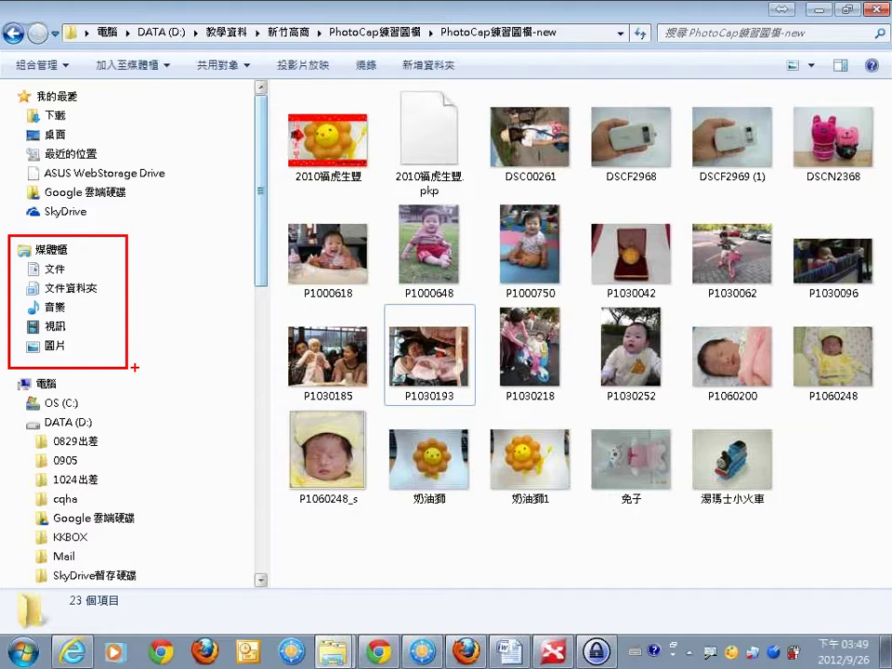
# Open 媒體櫃 and point out its libraries 文件, 音樂, 視訊, 圖片 and 文件資料夾 one after another.
pyautogui.click(51, 250)
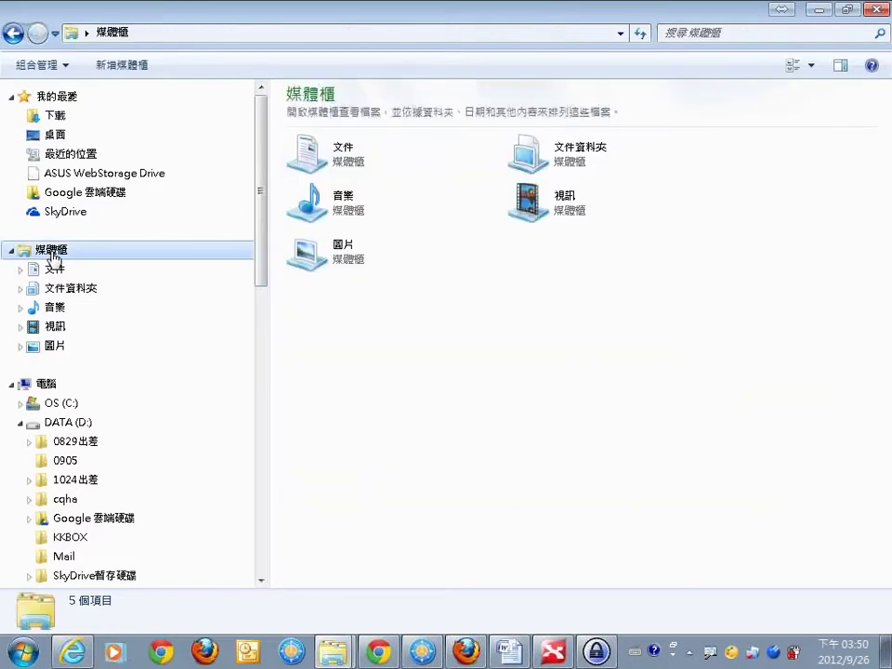
pyautogui.click(353, 160)
pyautogui.click(433, 216)
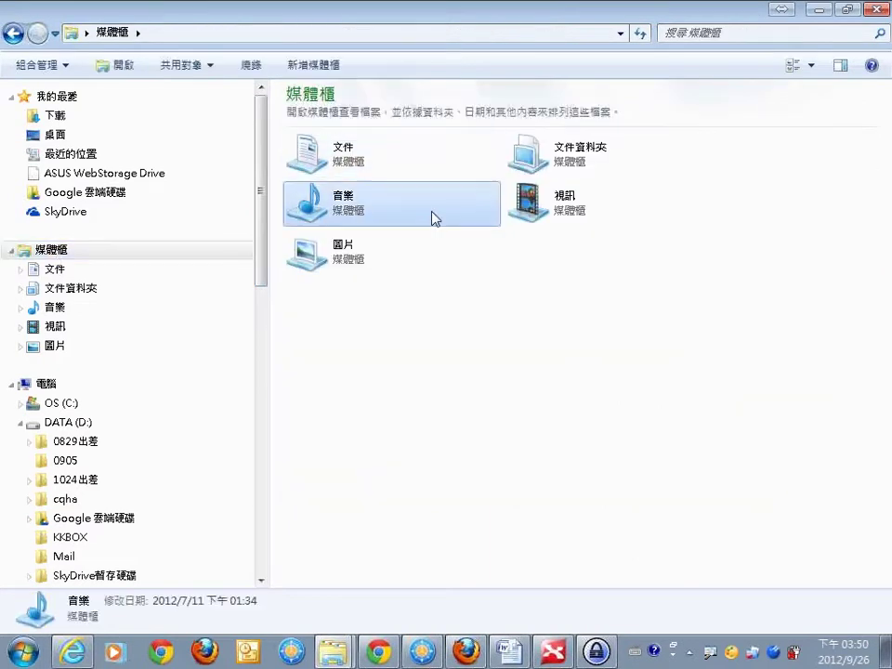
pyautogui.click(548, 212)
pyautogui.click(412, 253)
pyautogui.click(565, 160)
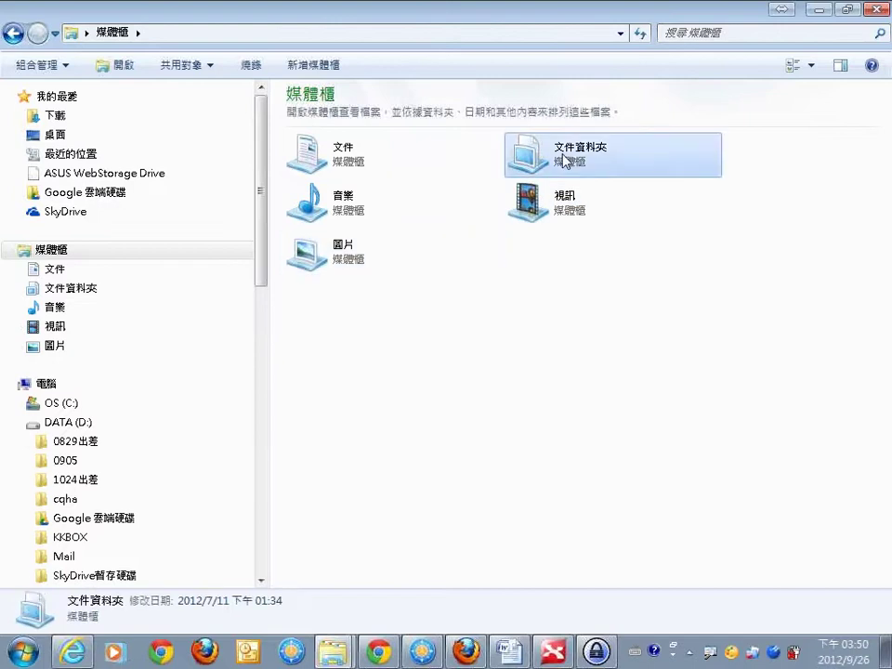
pyautogui.click(532, 356)
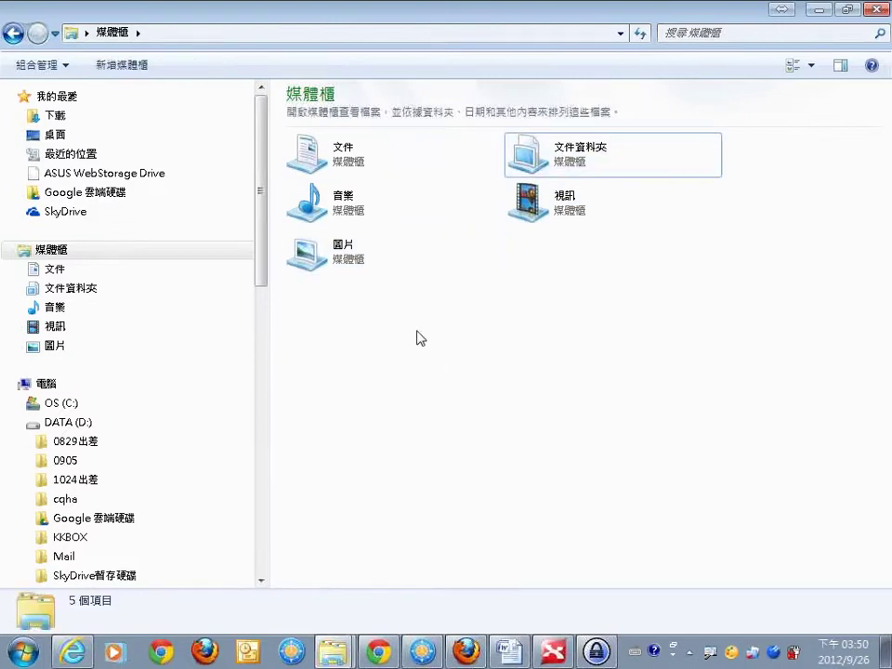
# Create a new library in 媒體櫃 with the default name and delete it again.
pyautogui.click(127, 74)
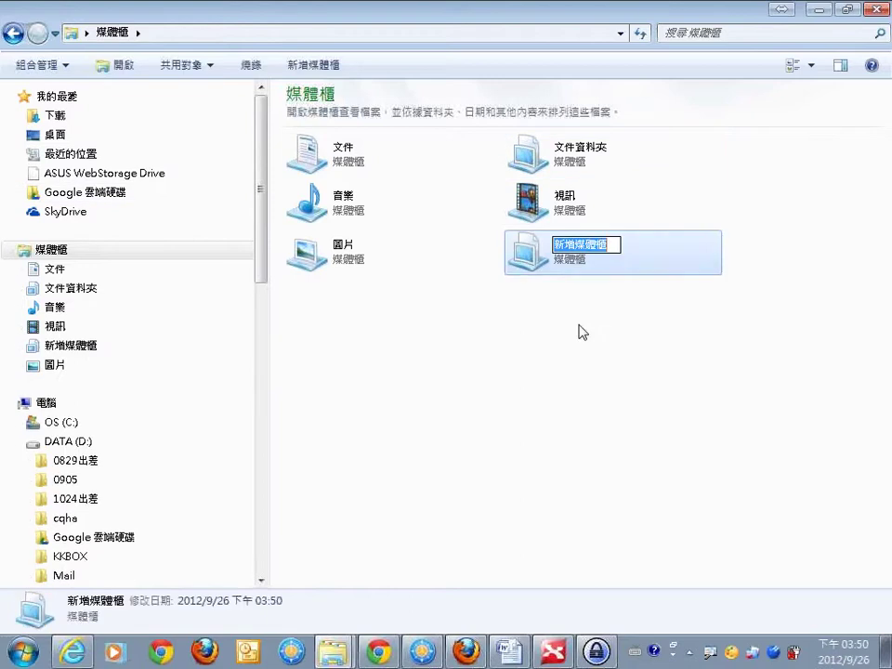
pyautogui.click(593, 333)
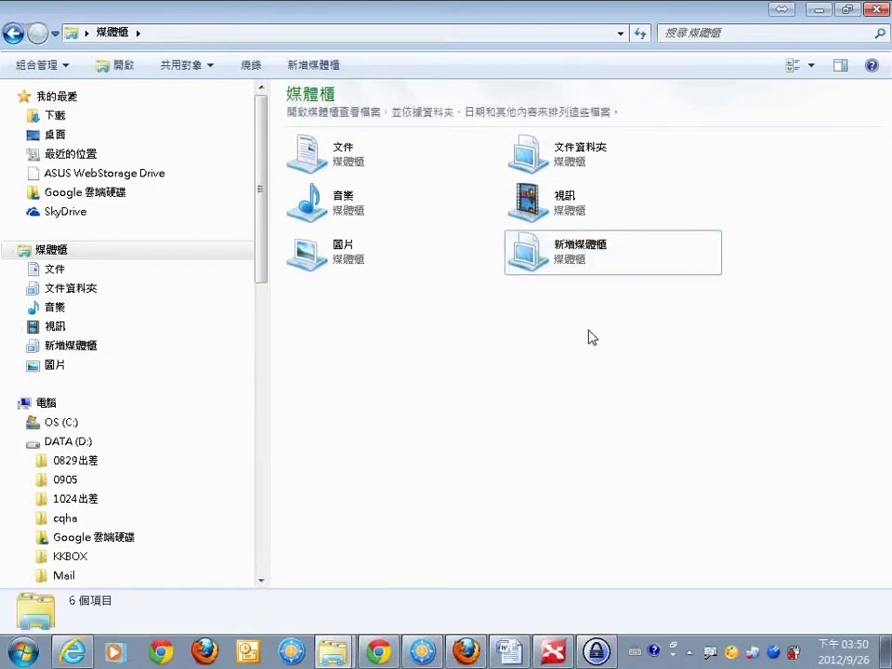
pyautogui.click(535, 267)
pyautogui.press('Delete')
pyautogui.press('Return')
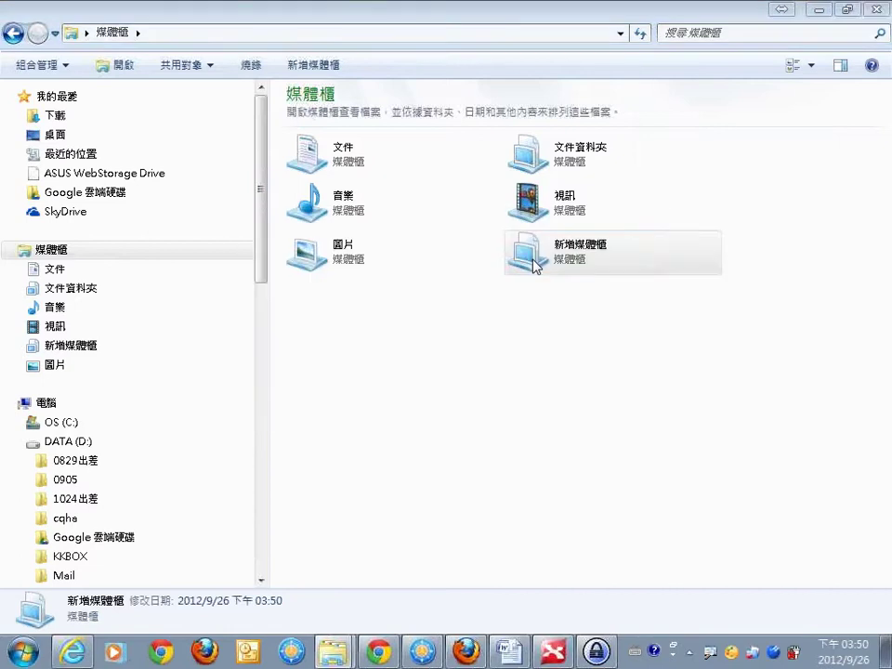
# Open the 文件資料夾 library and change its view to small icons.
pyautogui.doubleClick(556, 173)
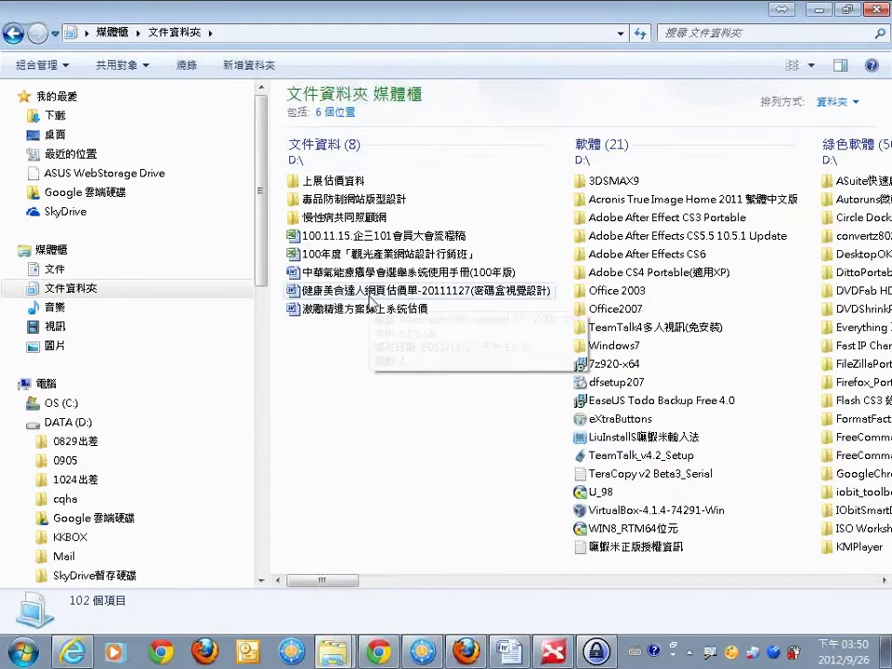
pyautogui.click(811, 66)
pyautogui.click(814, 114)
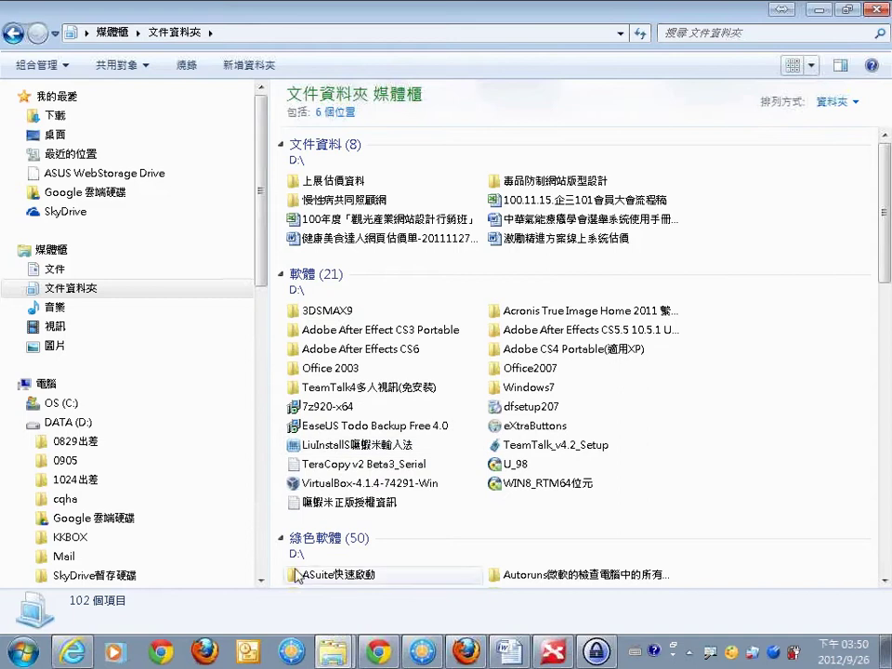
# Point out the folders 軟體, 網站資料夾 and 文件資料 at the D:\ root in FreeCommander, and return to the 文件資料夾 library window.
pyautogui.hotkey('alt', 'Tab')
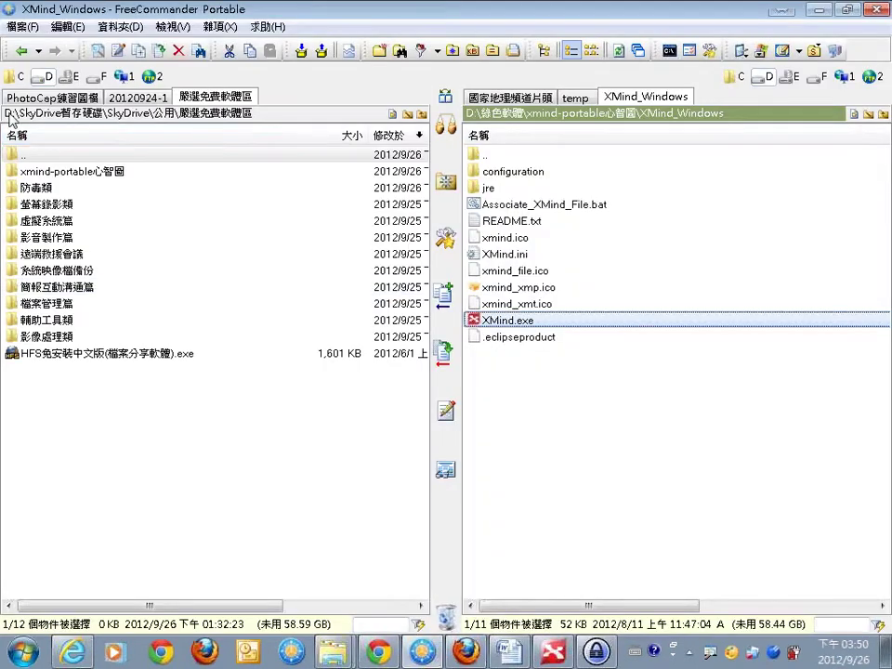
pyautogui.hotkey('ctrl', '\\')
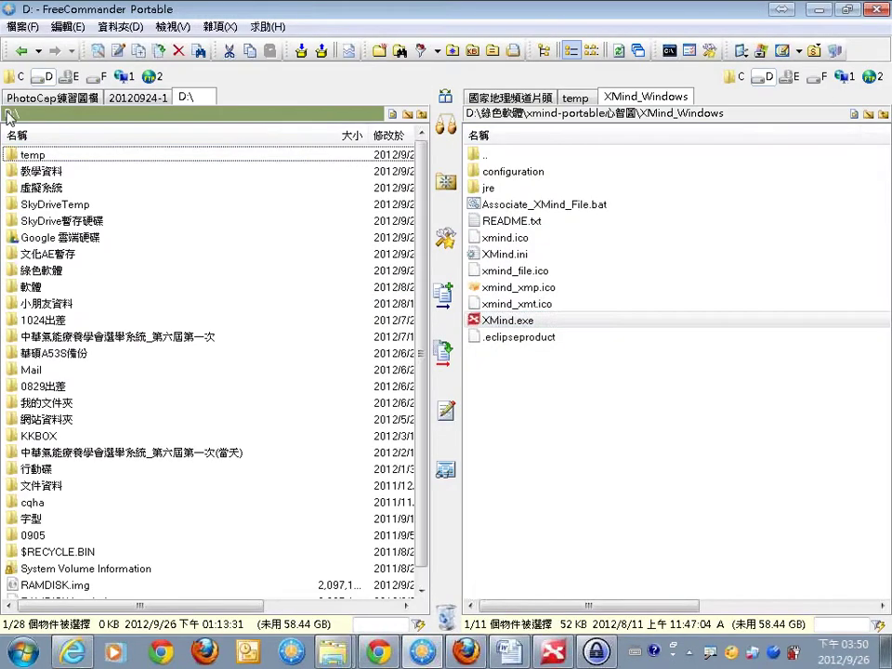
pyautogui.click(49, 286)
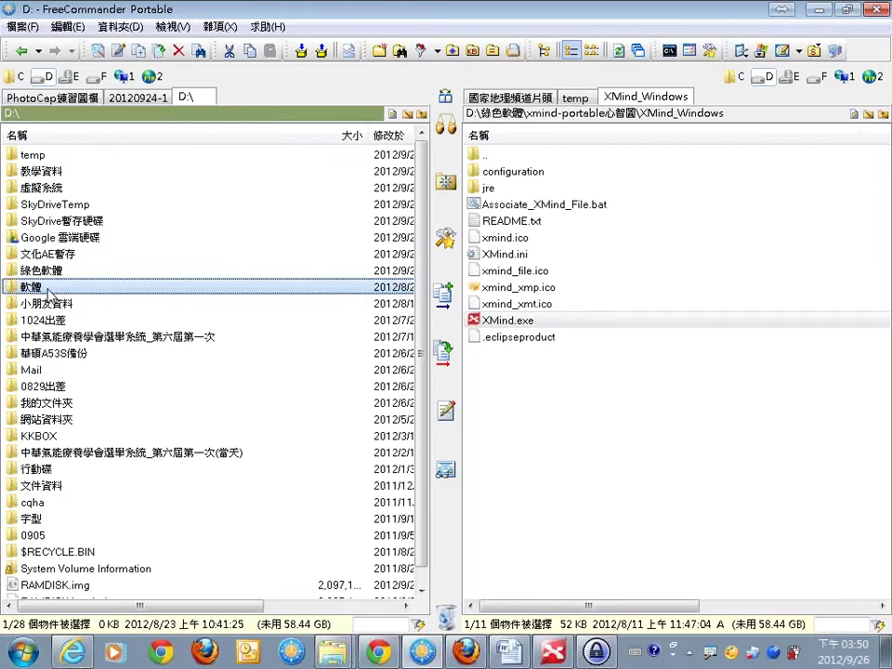
pyautogui.click(45, 419)
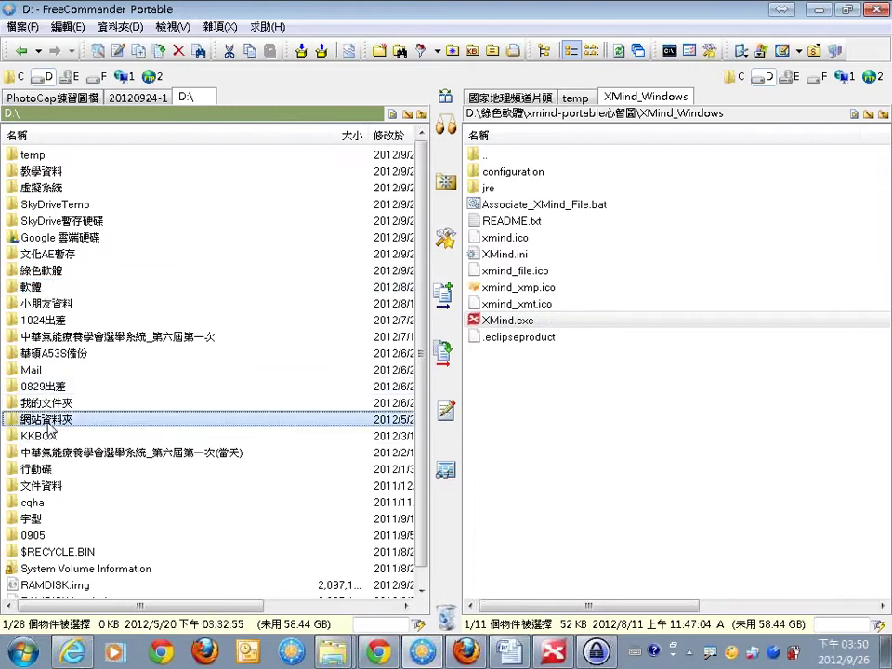
pyautogui.click(51, 487)
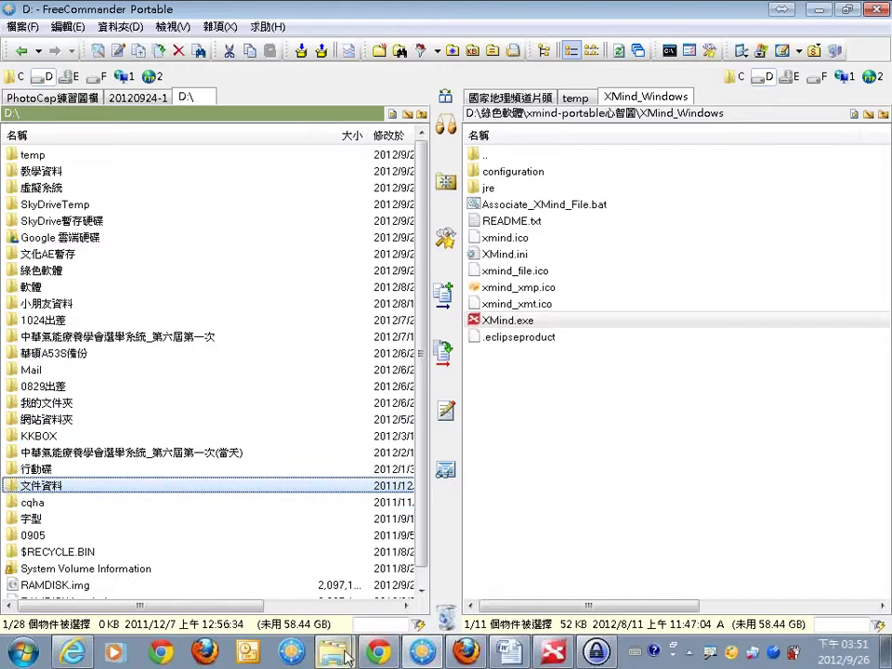
pyautogui.moveTo(334, 652)
pyautogui.click(377, 587)
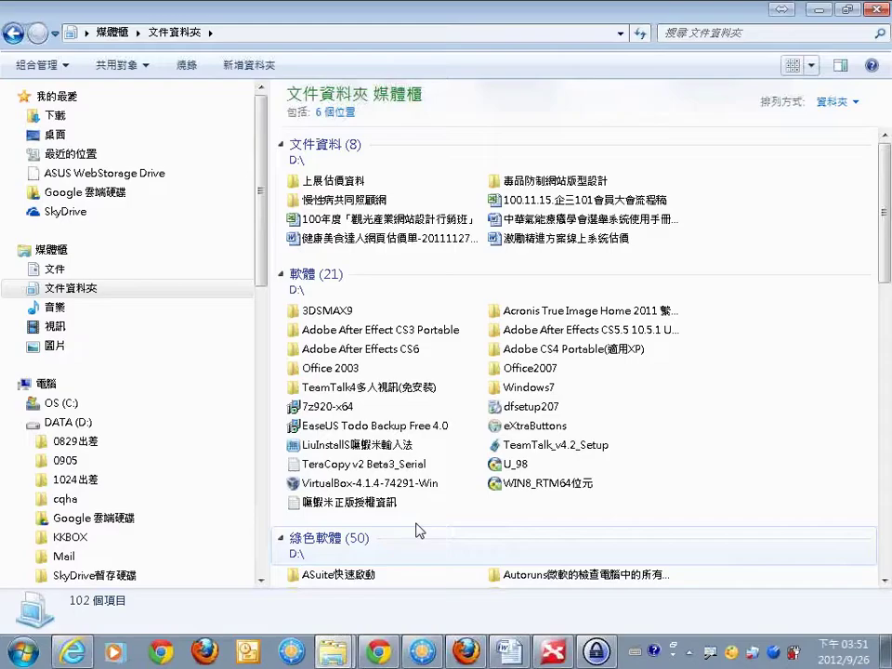
# Create a new folder in the 文件資料夾 library and move it to the recycle bin.
pyautogui.click(260, 67)
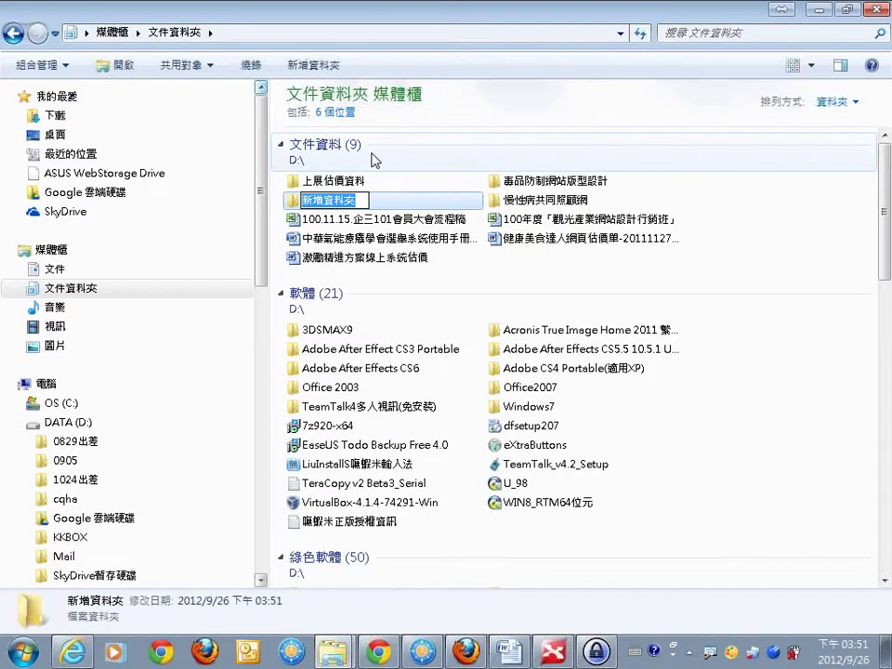
pyautogui.click(298, 204)
pyautogui.press('Delete')
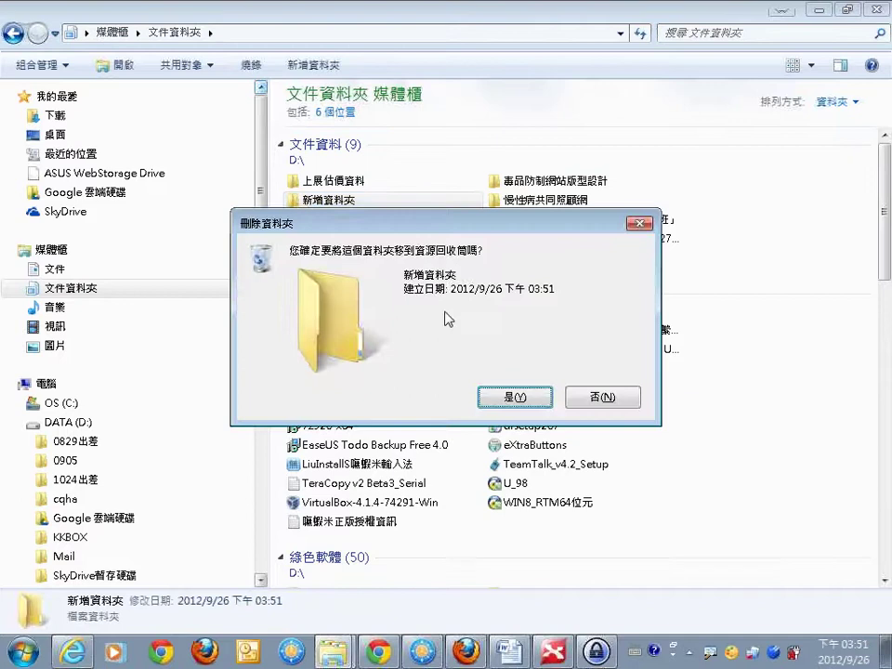
pyautogui.click(503, 392)
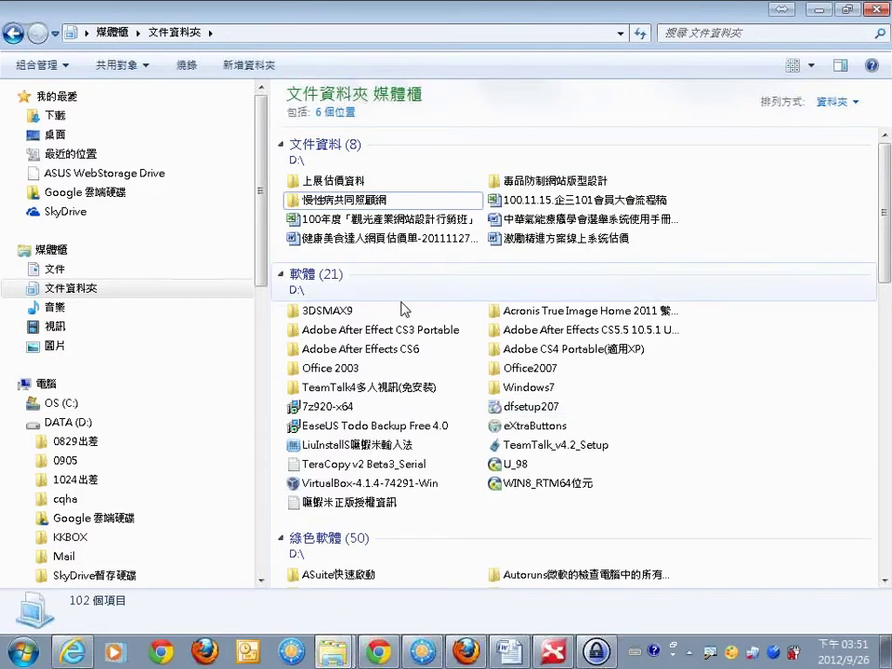
# Check which new item types can be created inside the 文件資料夾 library and inside the 媒體櫃 overview.
pyautogui.rightClick(83, 289)
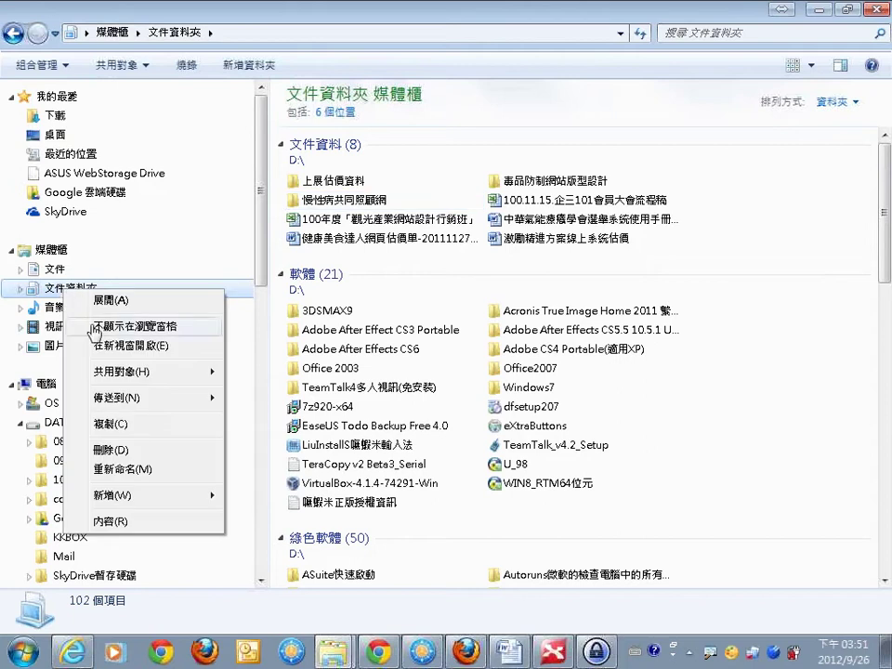
pyautogui.moveTo(191, 501)
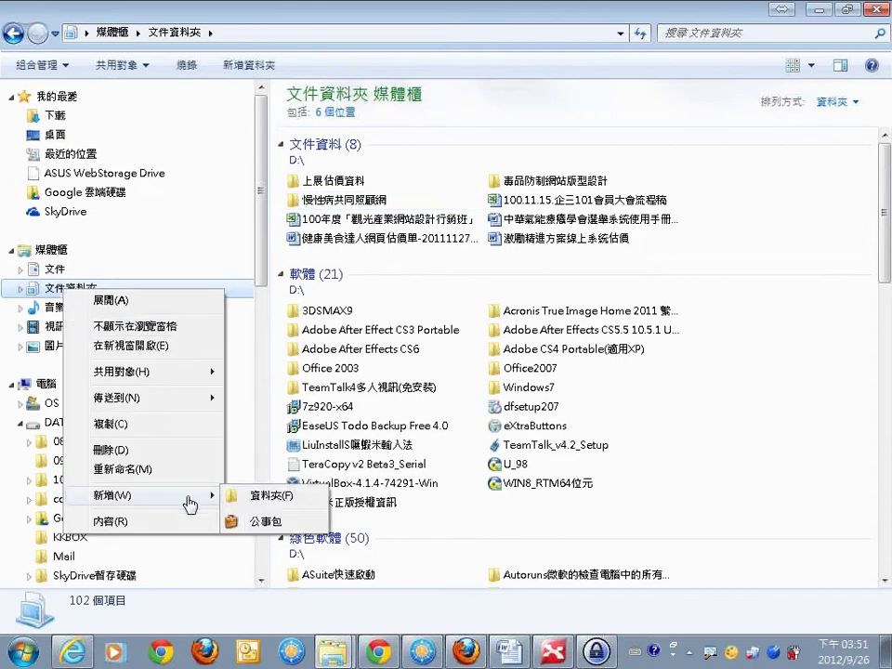
pyautogui.click(733, 492)
pyautogui.click(65, 253)
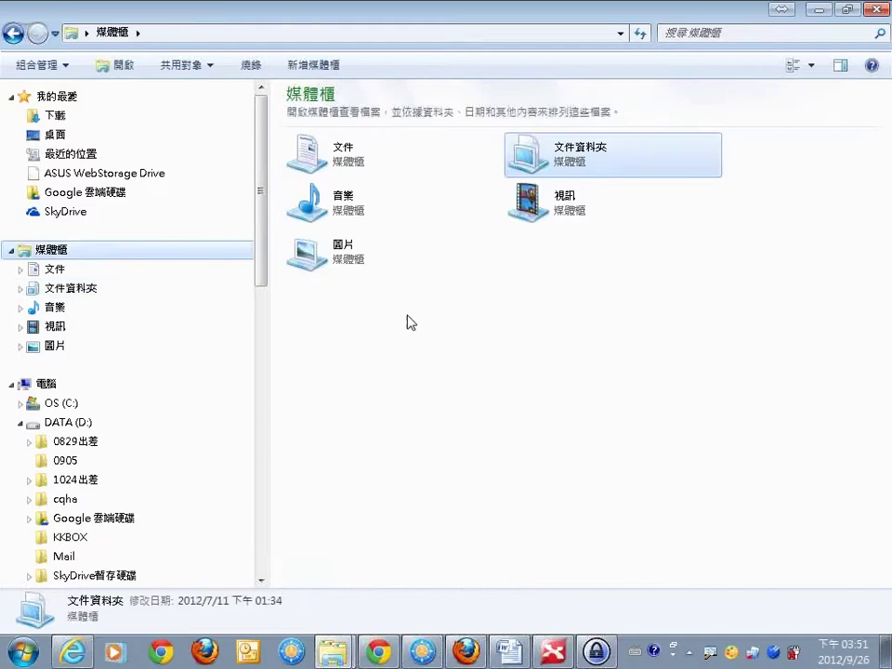
pyautogui.rightClick(439, 336)
pyautogui.moveTo(516, 495)
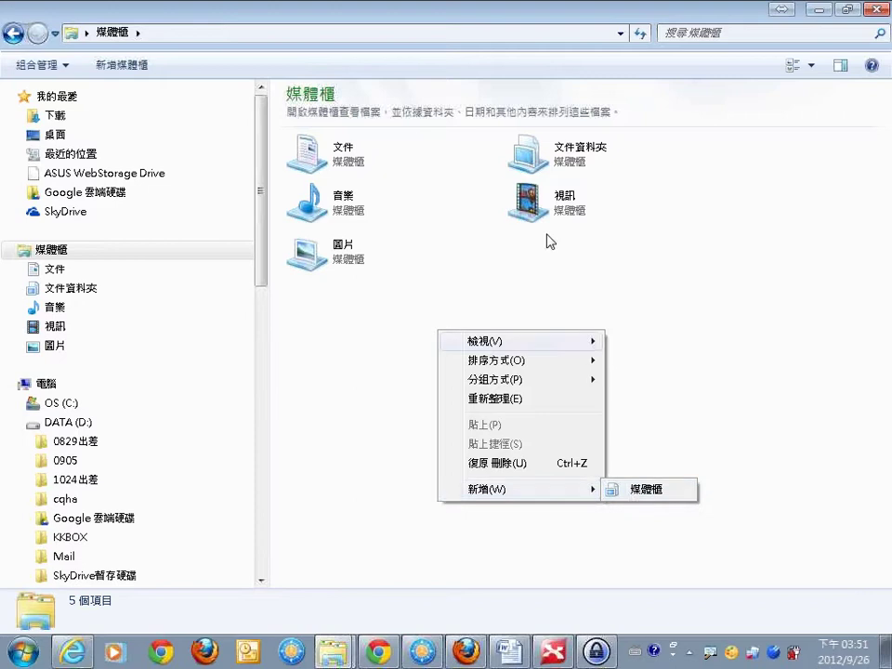
pyautogui.click(548, 159)
pyautogui.rightClick(547, 159)
pyautogui.click(430, 332)
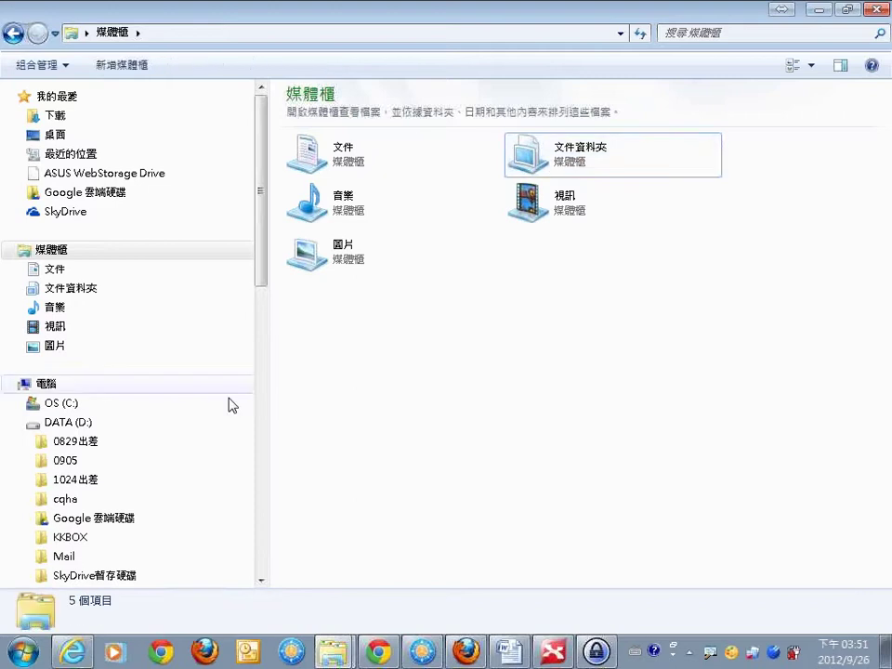
# Open the 0829出差 folder on D: and look through the library choices for including it, pointing out 文件資料夾.
pyautogui.click(92, 445)
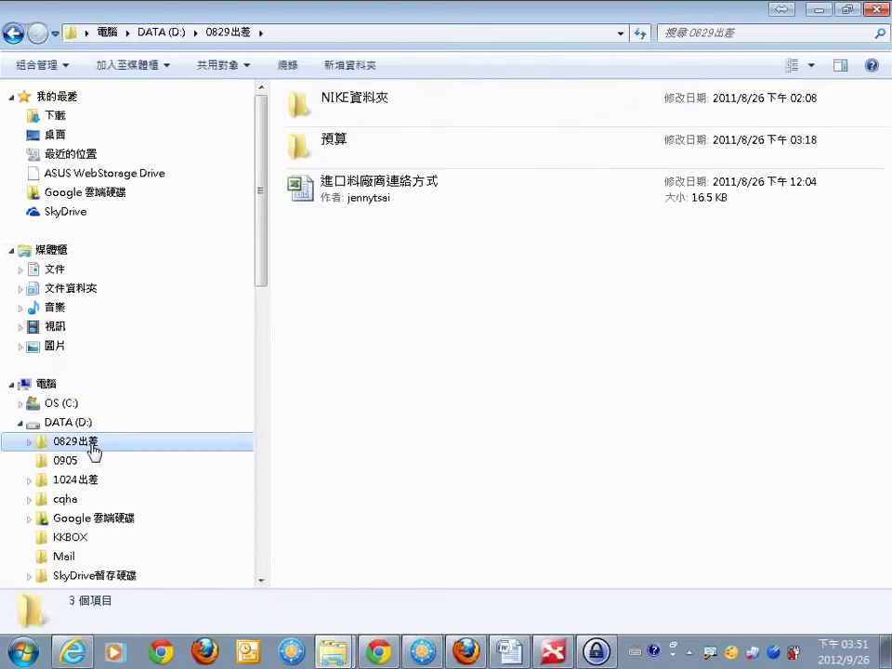
pyautogui.rightClick(92, 448)
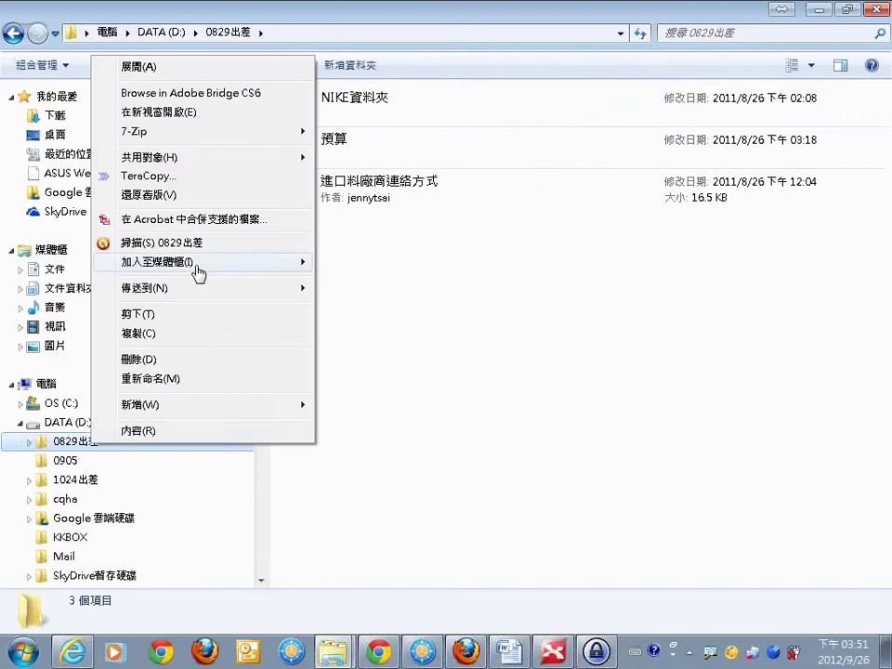
pyautogui.moveTo(199, 266)
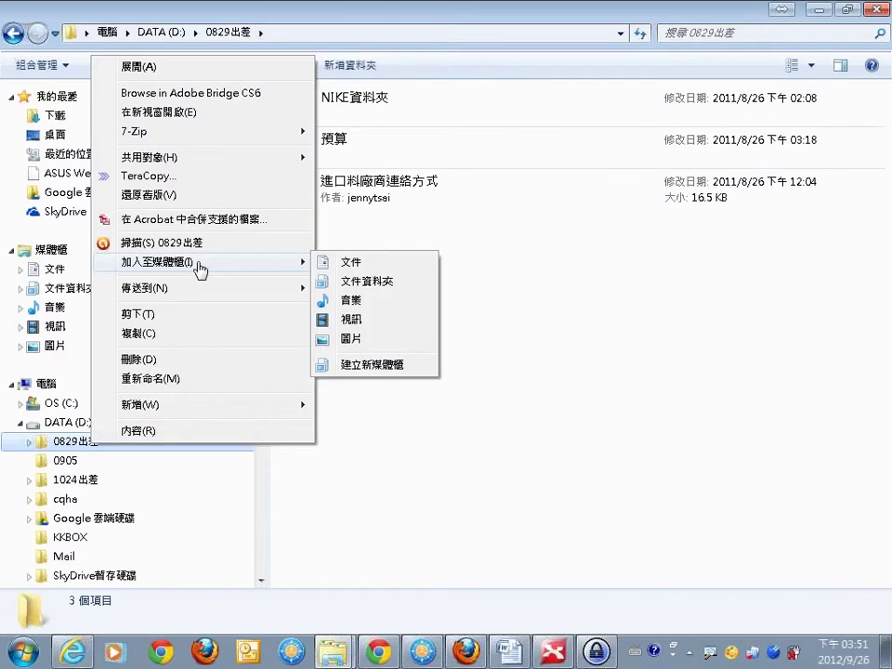
pyautogui.click(386, 284)
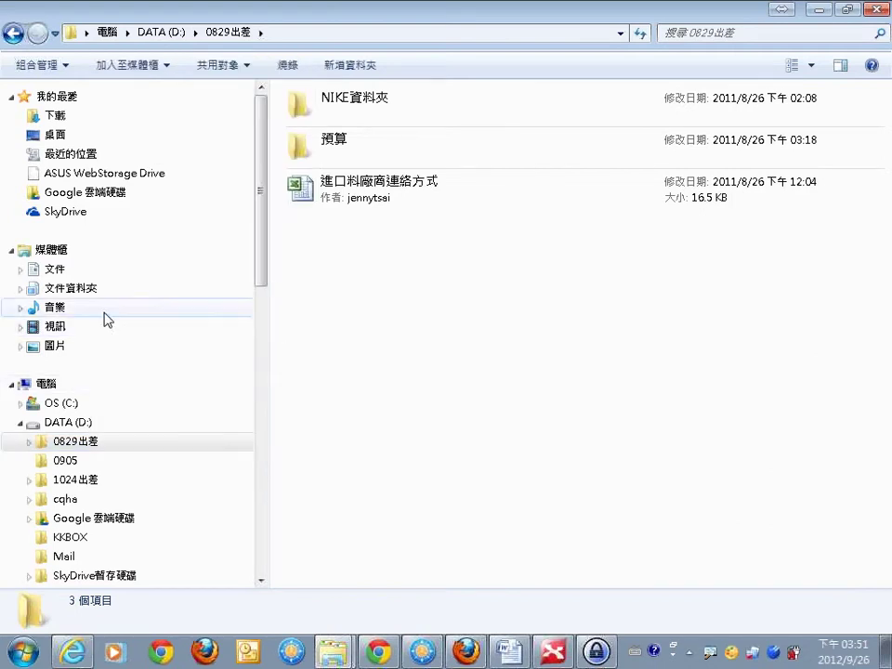
# In the 文件資料夾 library, collapse and re-expand the 軟體 group and select its Office 2003 folder.
pyautogui.click(66, 290)
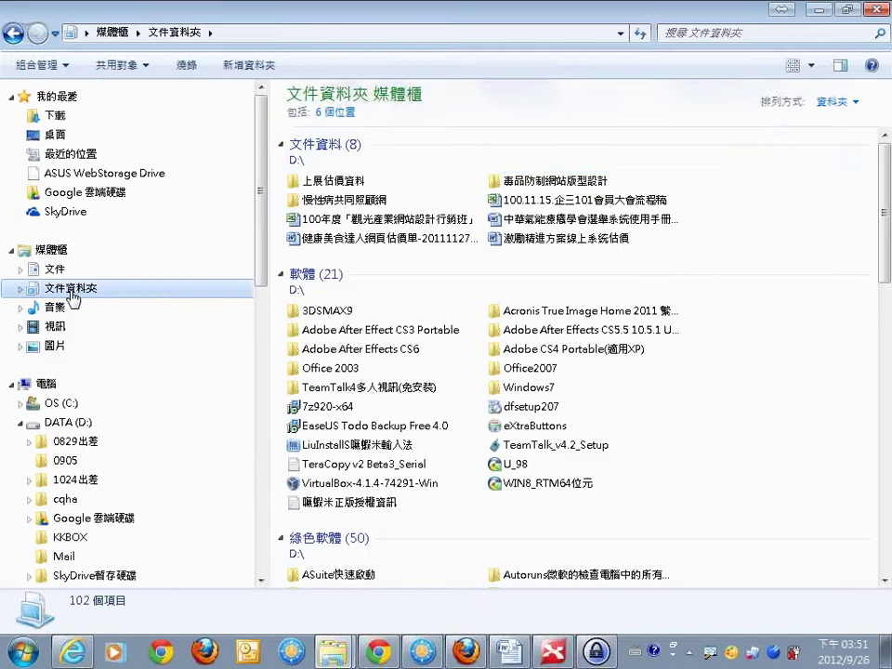
pyautogui.click(310, 274)
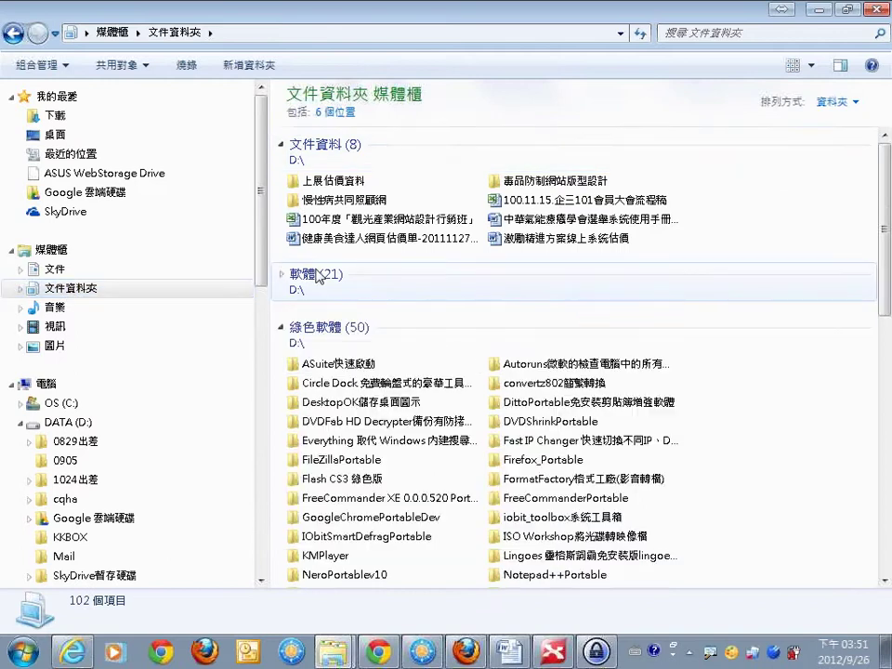
pyautogui.click(317, 277)
pyautogui.click(334, 368)
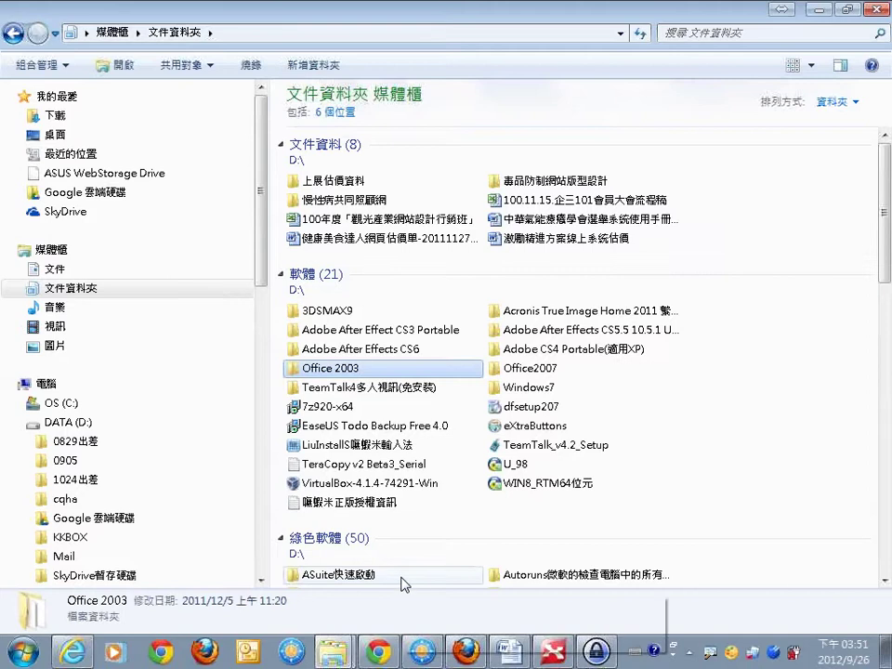
# Switch to the Word document 個人檔案與資料管理e點通, start saving it under another name, and expand DATA (D:) in the folder tree.
pyautogui.moveTo(402, 582)
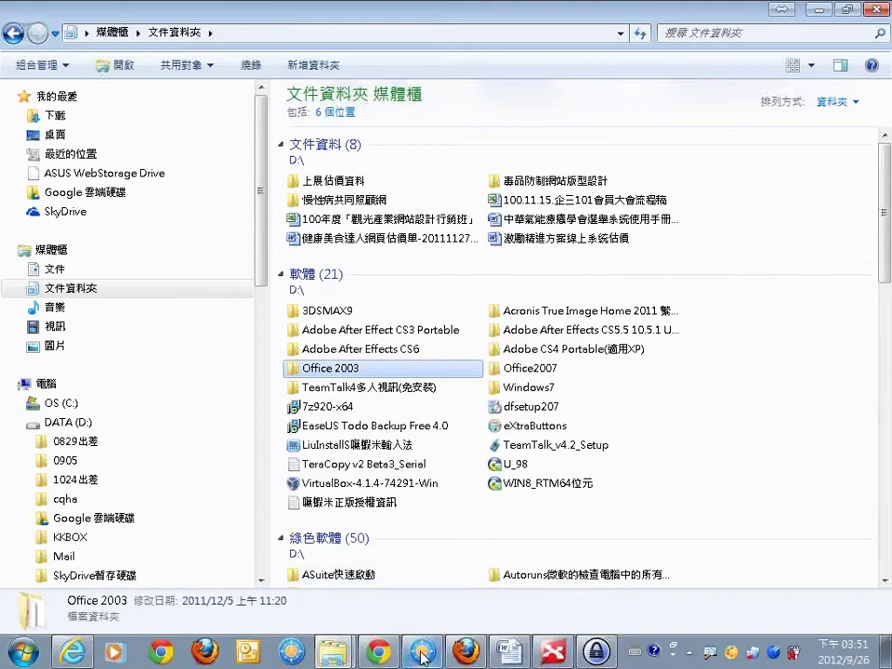
pyautogui.click(507, 653)
pyautogui.click(20, 20)
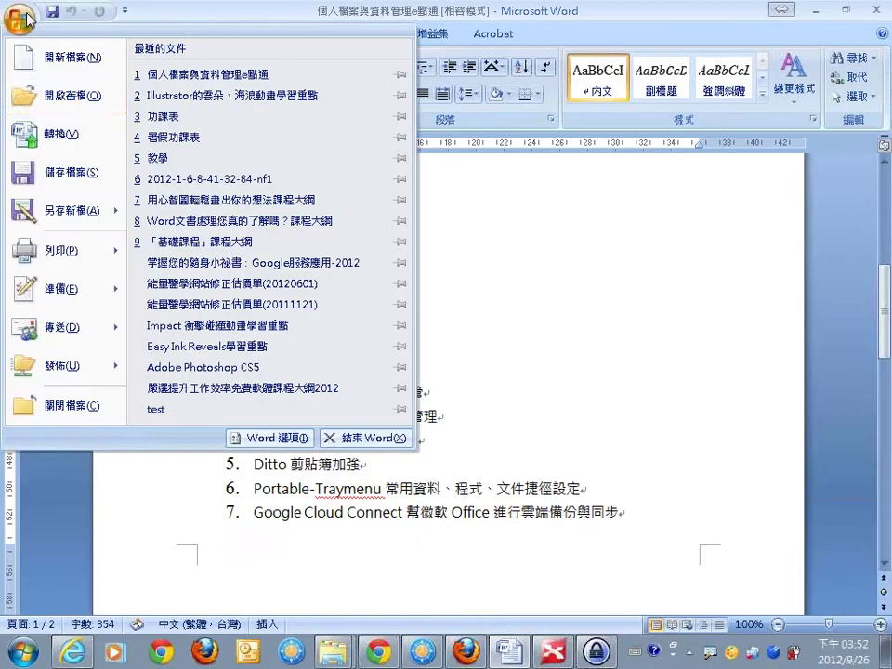
pyautogui.click(77, 212)
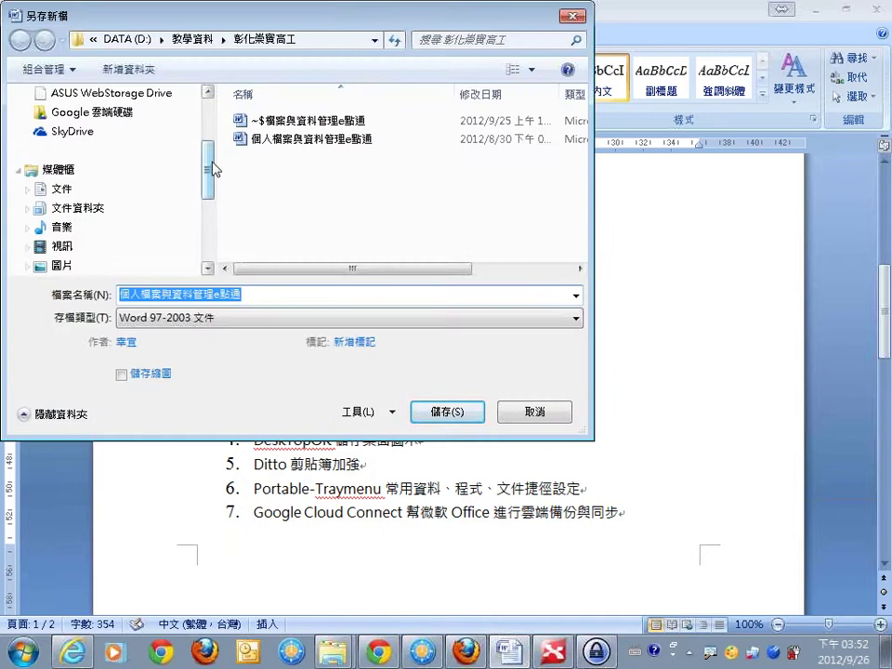
pyautogui.moveTo(208, 169); pyautogui.dragTo(209, 229)
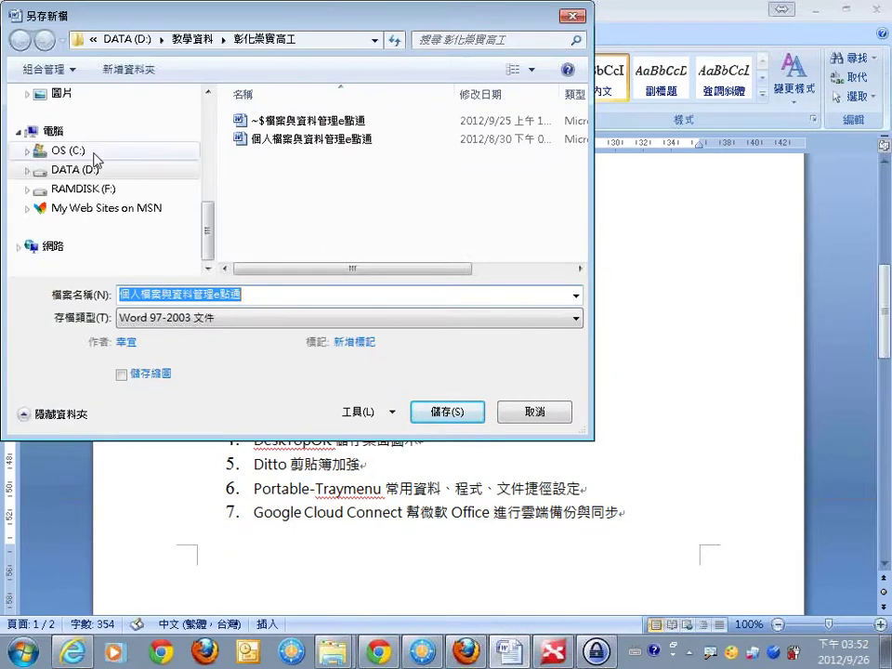
pyautogui.click(28, 171)
pyautogui.moveTo(209, 221); pyautogui.dragTo(207, 138)
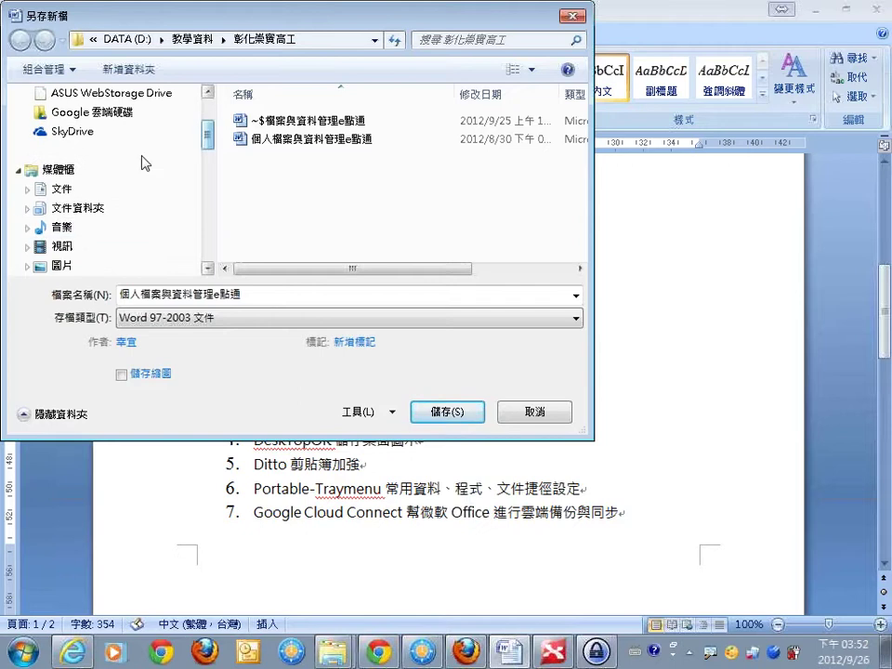
# Expand the 文件資料夾 library as a save location, view its 軟體 folder, and cancel saving the document.
pyautogui.click(38, 207)
pyautogui.click(33, 216)
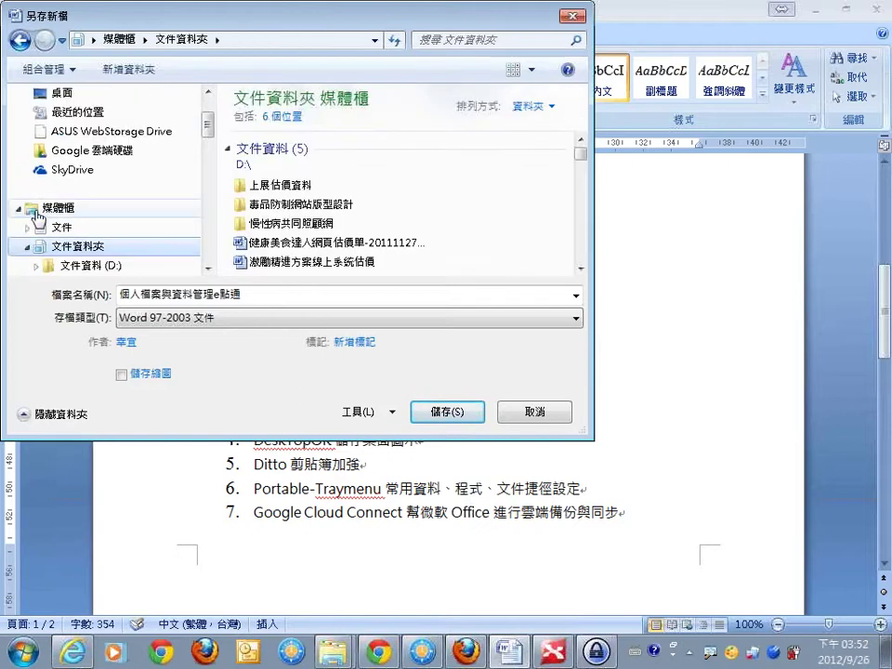
pyautogui.moveTo(208, 130); pyautogui.dragTo(208, 145)
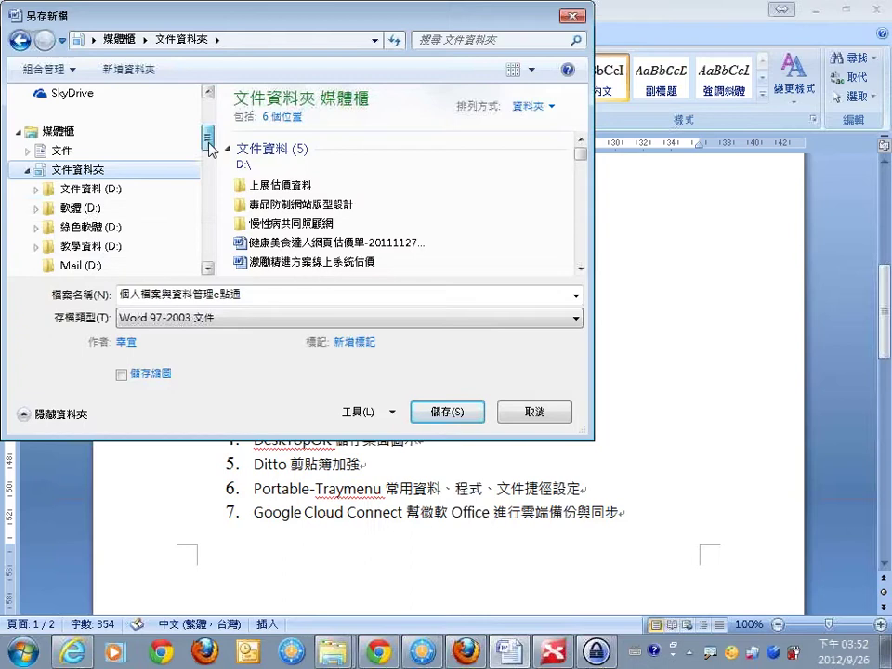
pyautogui.click(86, 206)
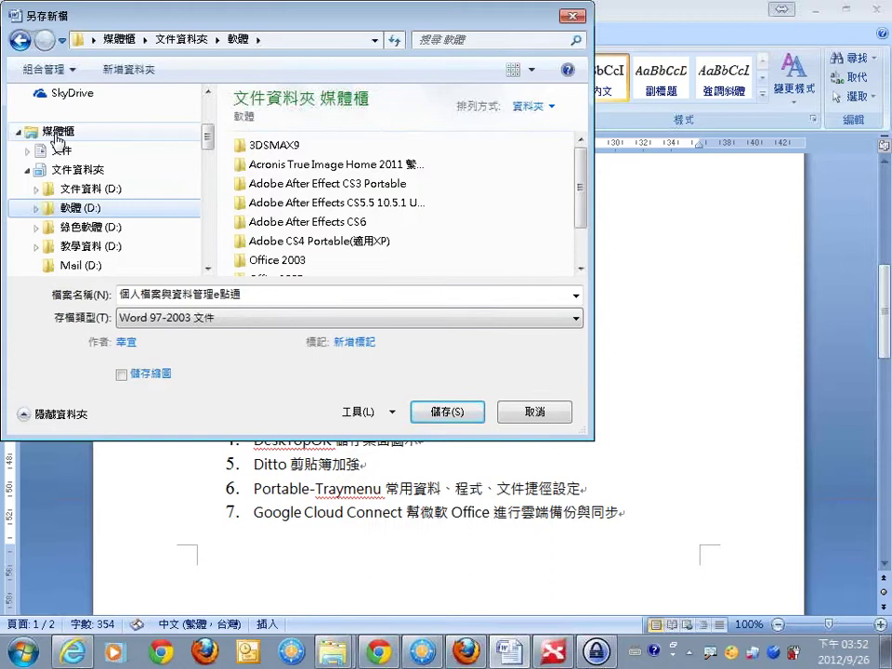
pyautogui.click(536, 415)
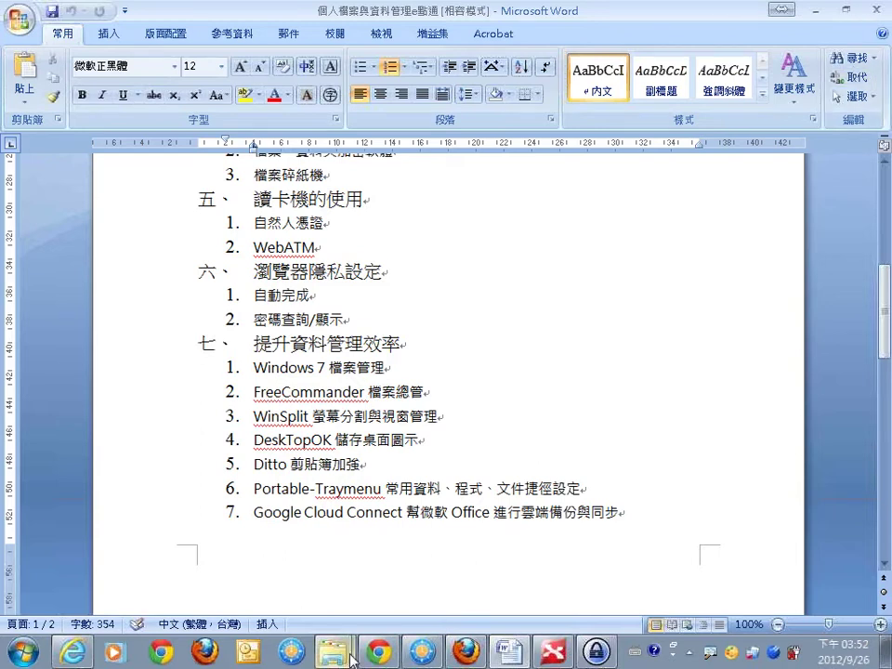
# Switch back to the 文件資料夾 library window in Windows Explorer and open the 媒體櫃 overview.
pyautogui.moveTo(352, 660)
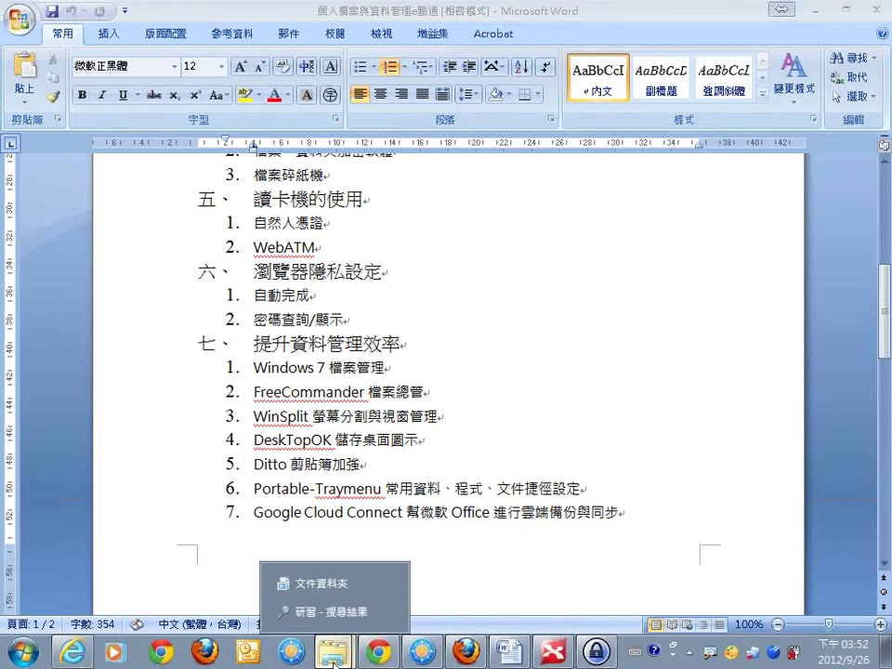
pyautogui.click(354, 591)
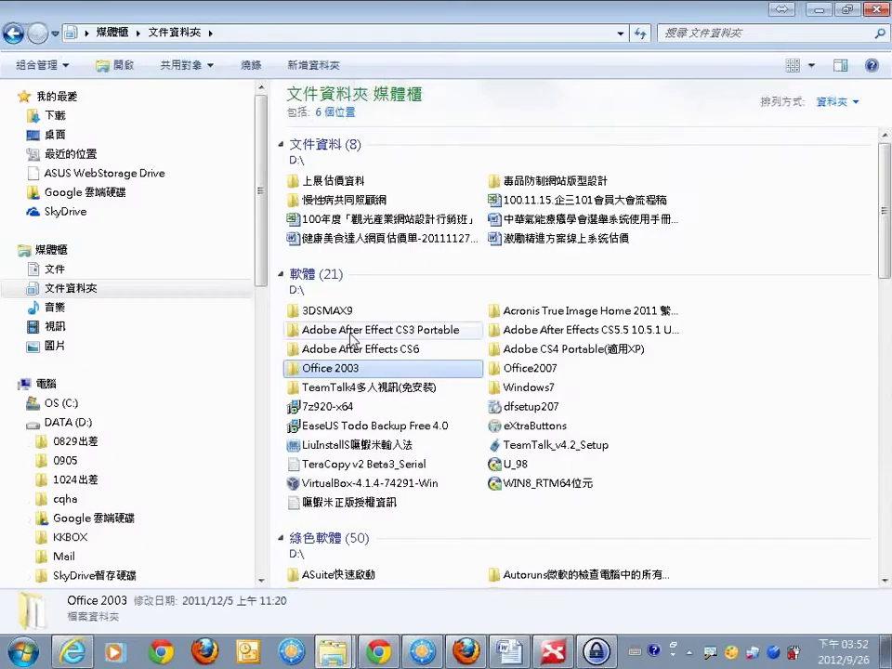
pyautogui.click(66, 251)
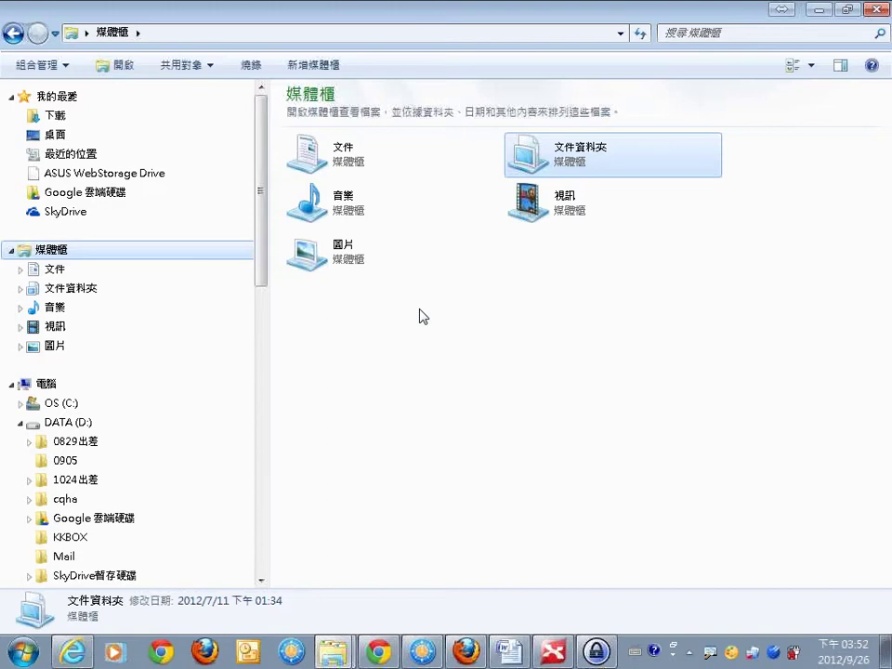